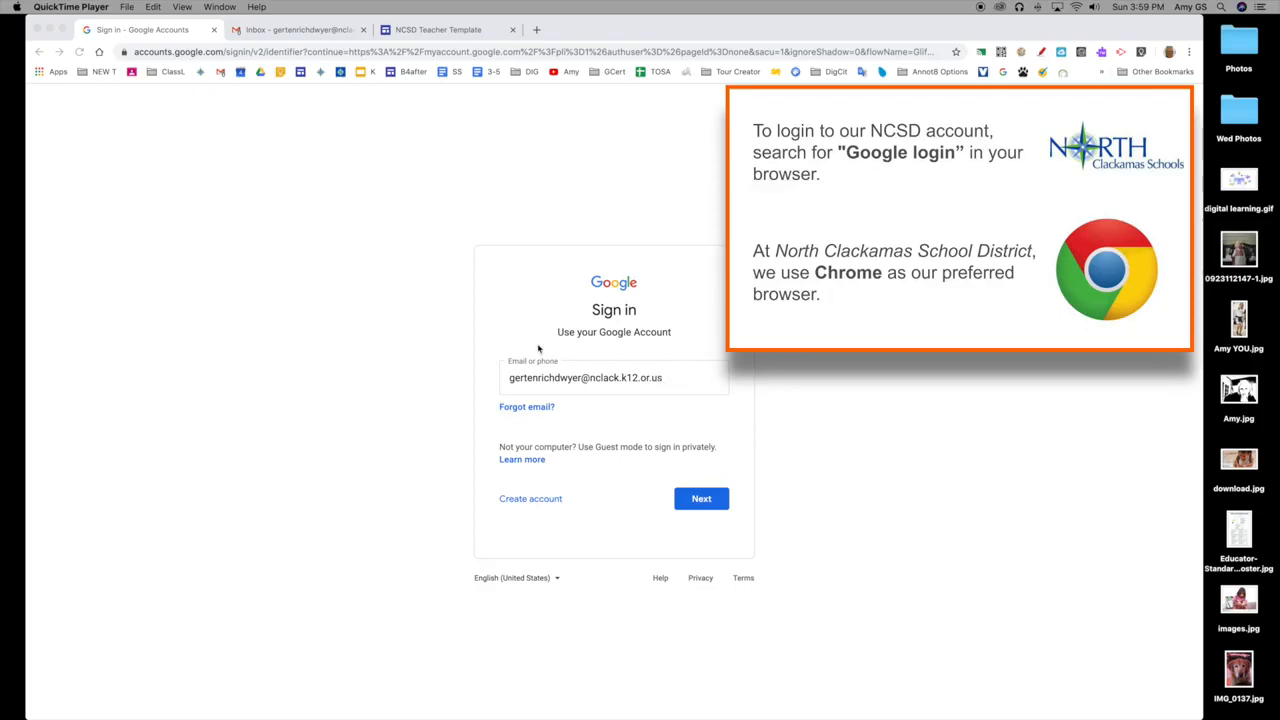
Switch to the Gmail inbox, open Google Sites from it, and go to the New Google Sites version.
{"action": "left_click", "coordinate": [264, 32]}
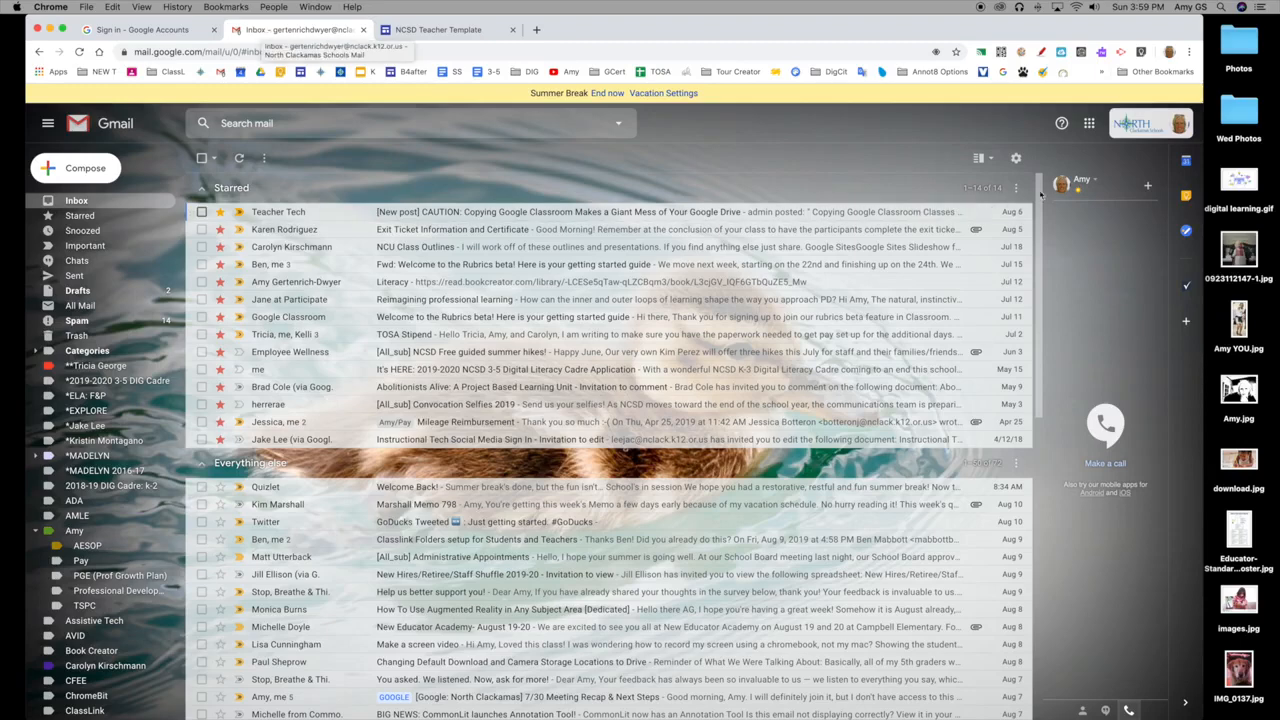
{"action": "left_click", "coordinate": [1089, 124]}
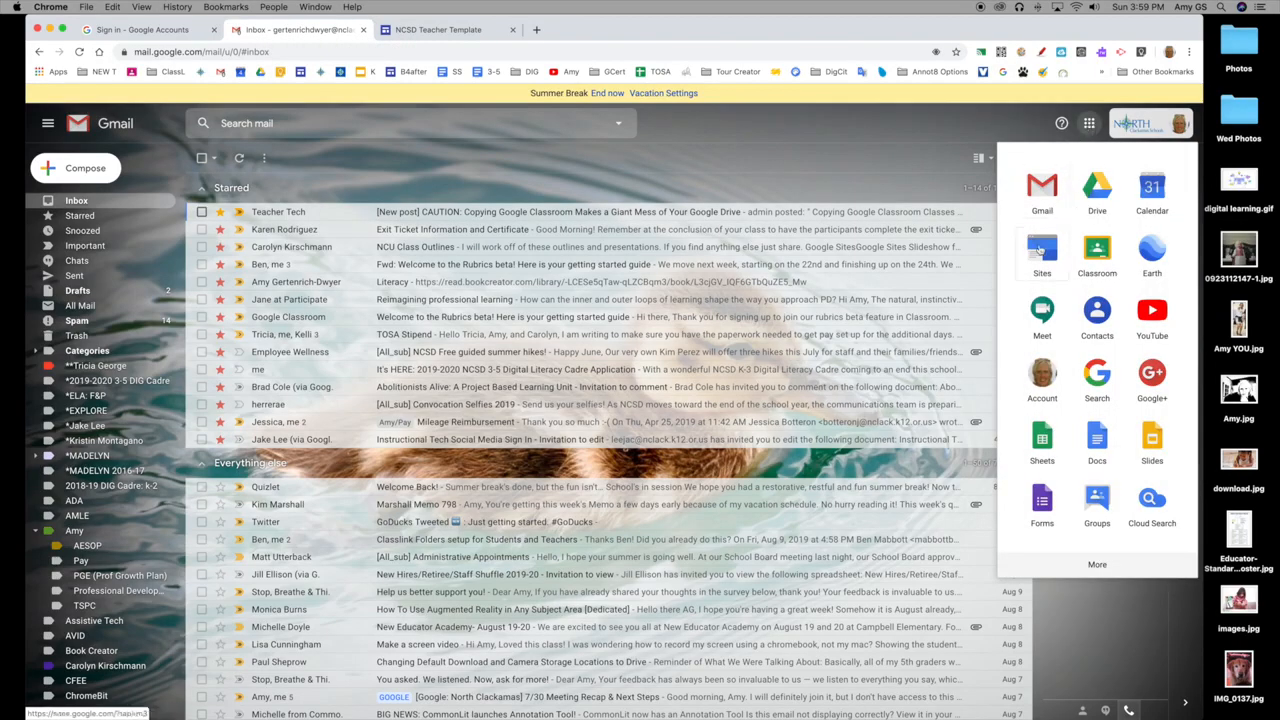
{"action": "mouse_move", "coordinate": [1042, 250]}
{"action": "left_mouse_down"}
{"action": "mouse_move", "coordinate": [1090, 222]}
{"action": "mouse_move", "coordinate": [1065, 200]}
{"action": "mouse_move", "coordinate": [1047, 263]}
{"action": "left_mouse_up"}
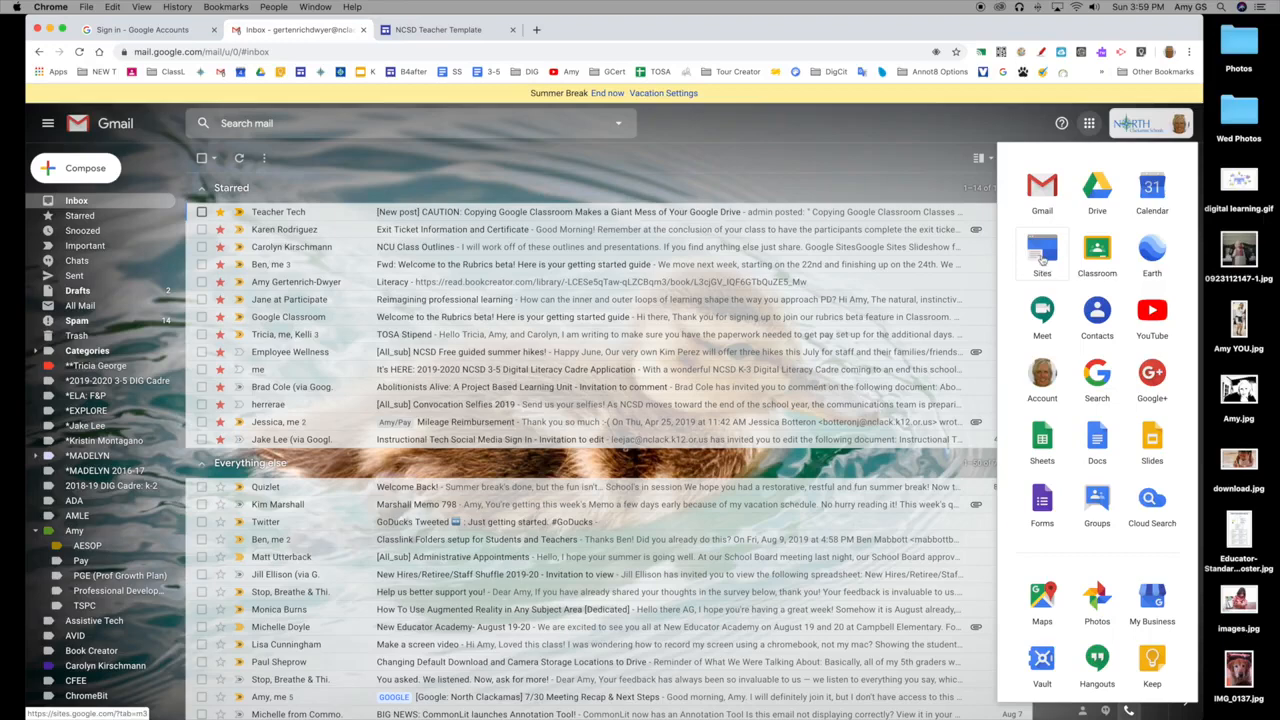
{"action": "left_click", "coordinate": [1042, 258]}
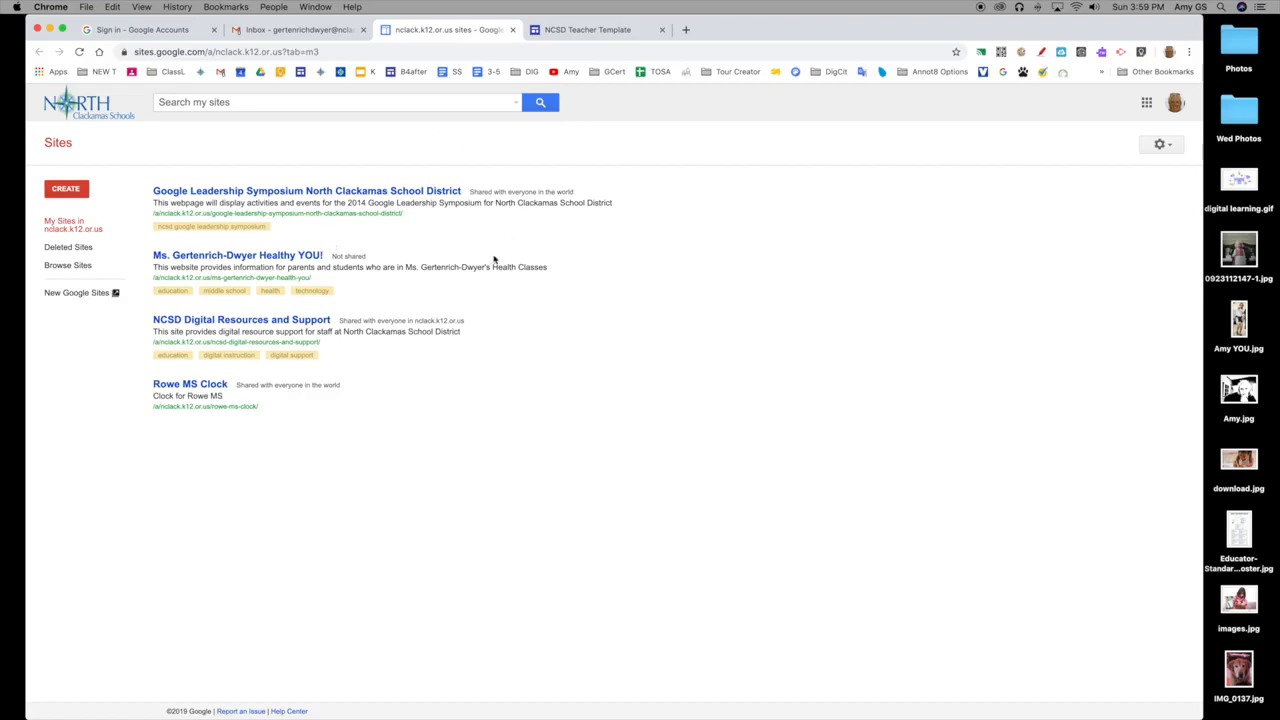
{"action": "left_click", "coordinate": [76, 296]}
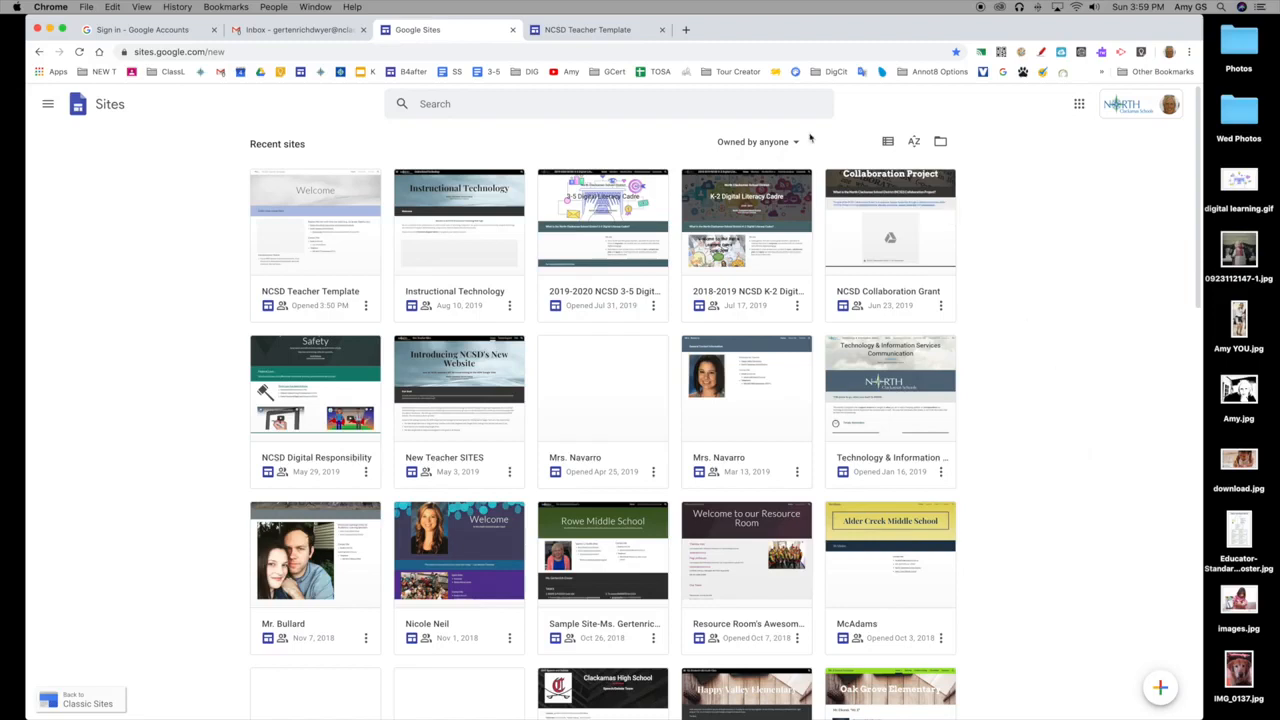
Filter the recent sites to those owned by me and open the NCSD Teacher Template site.
{"action": "left_click", "coordinate": [760, 141]}
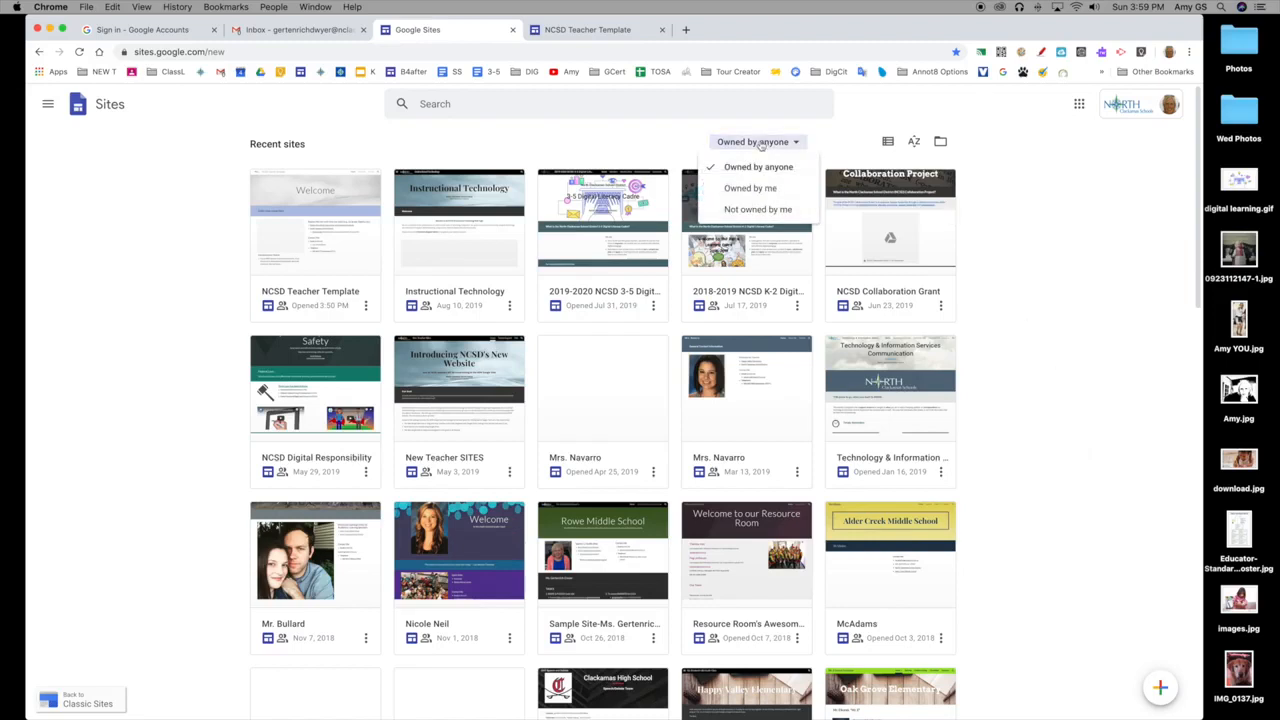
{"action": "left_click", "coordinate": [766, 188]}
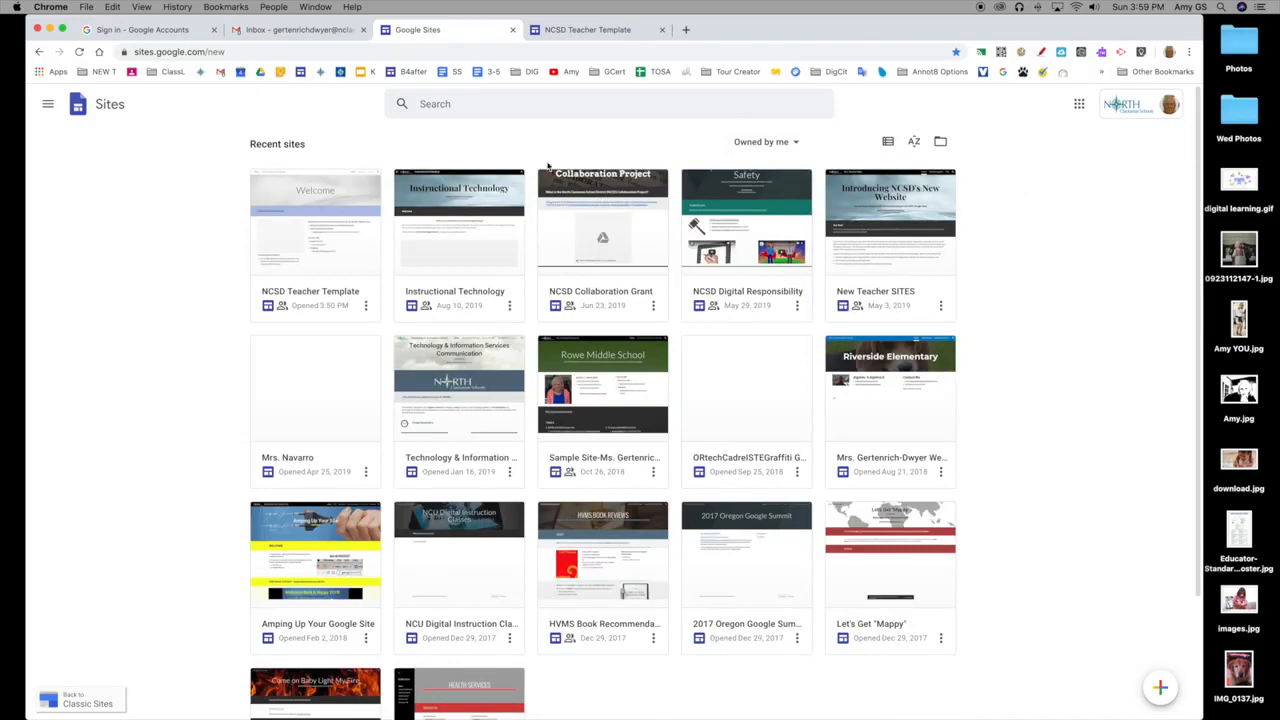
{"action": "left_click", "coordinate": [325, 245]}
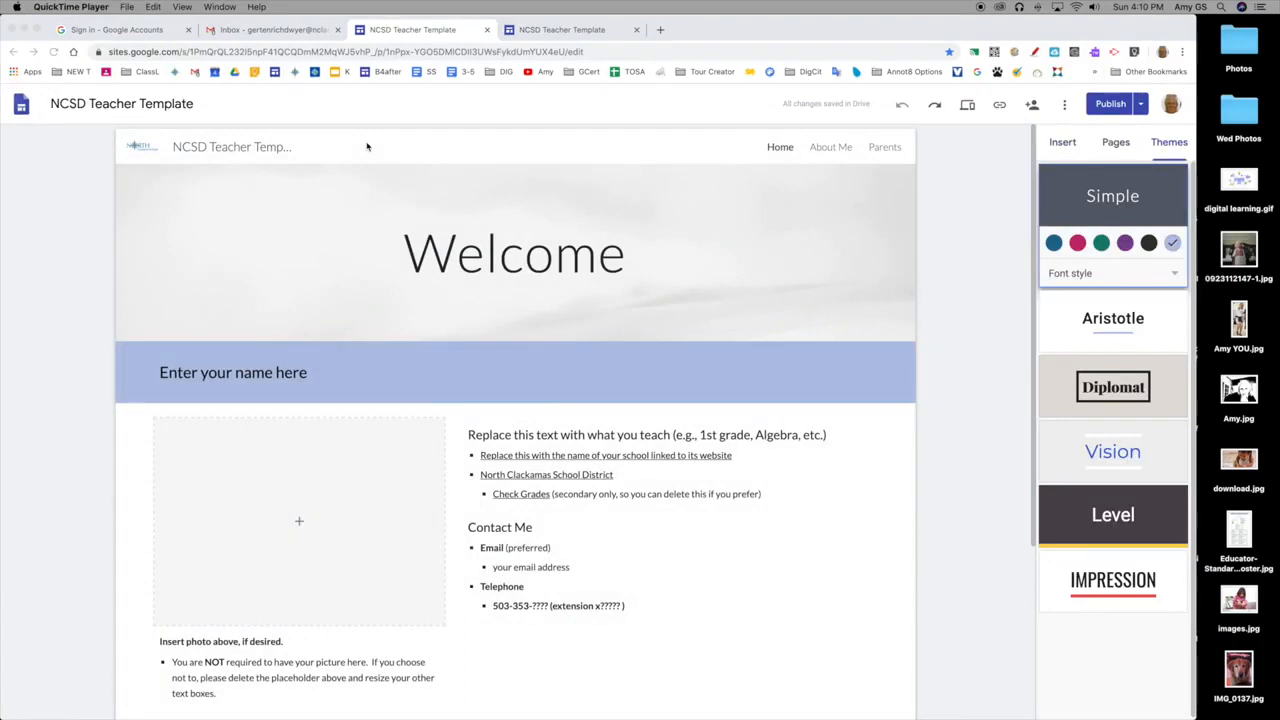
Rename the site document from the template name to the teacher's title and surname.
{"action": "left_click", "coordinate": [131, 105]}
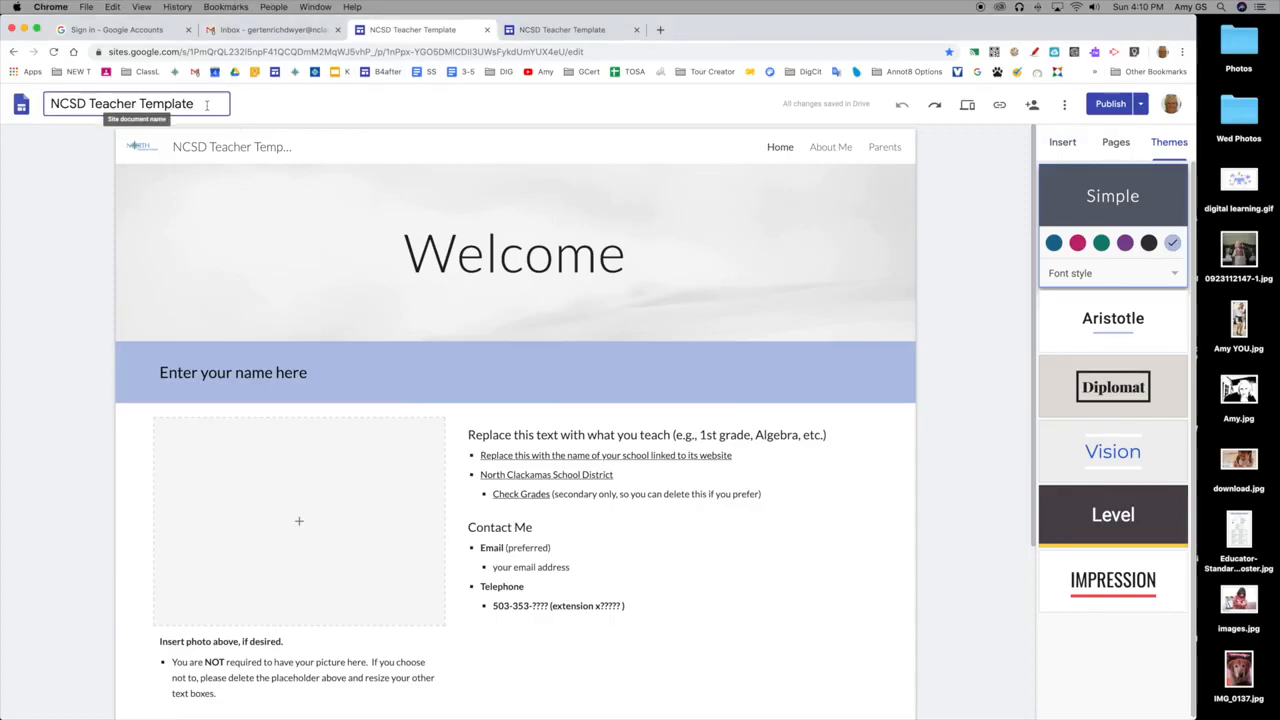
{"action": "left_click_drag", "start_coordinate": [200, 104], "coordinate": [44, 104]}
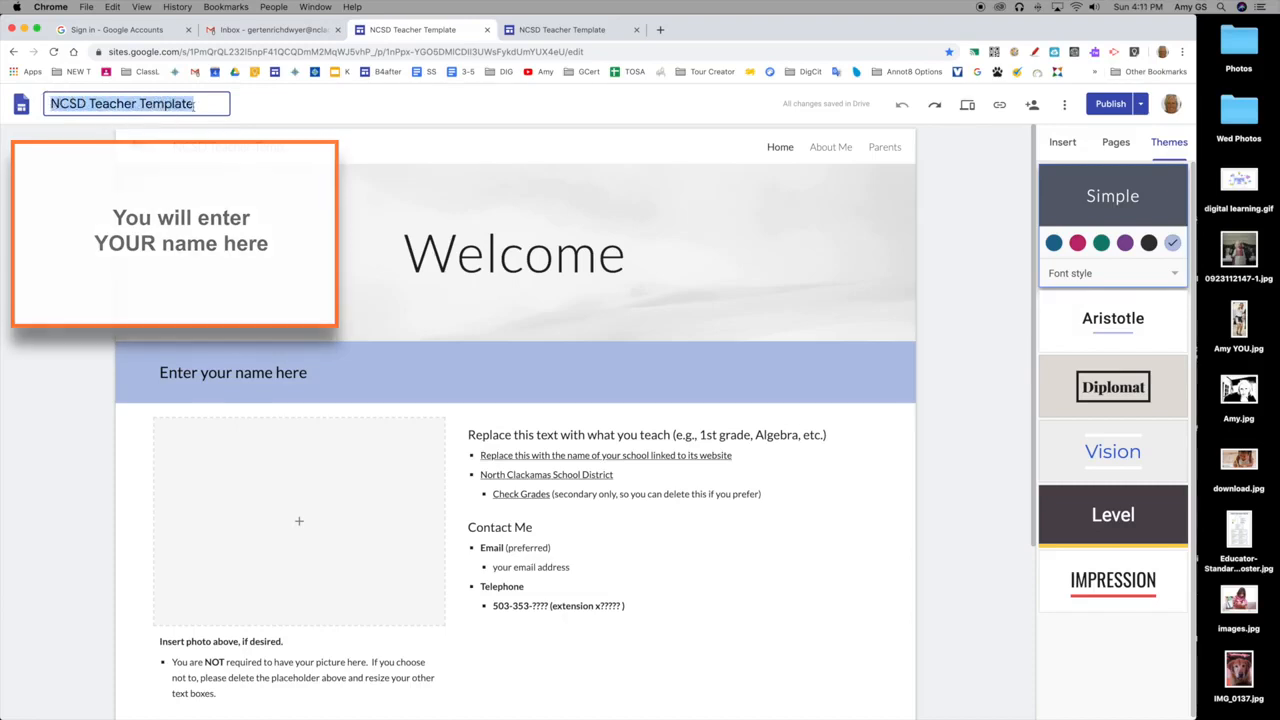
{"action": "type", "text": "Ms. Gertenrich-Dwyer"}
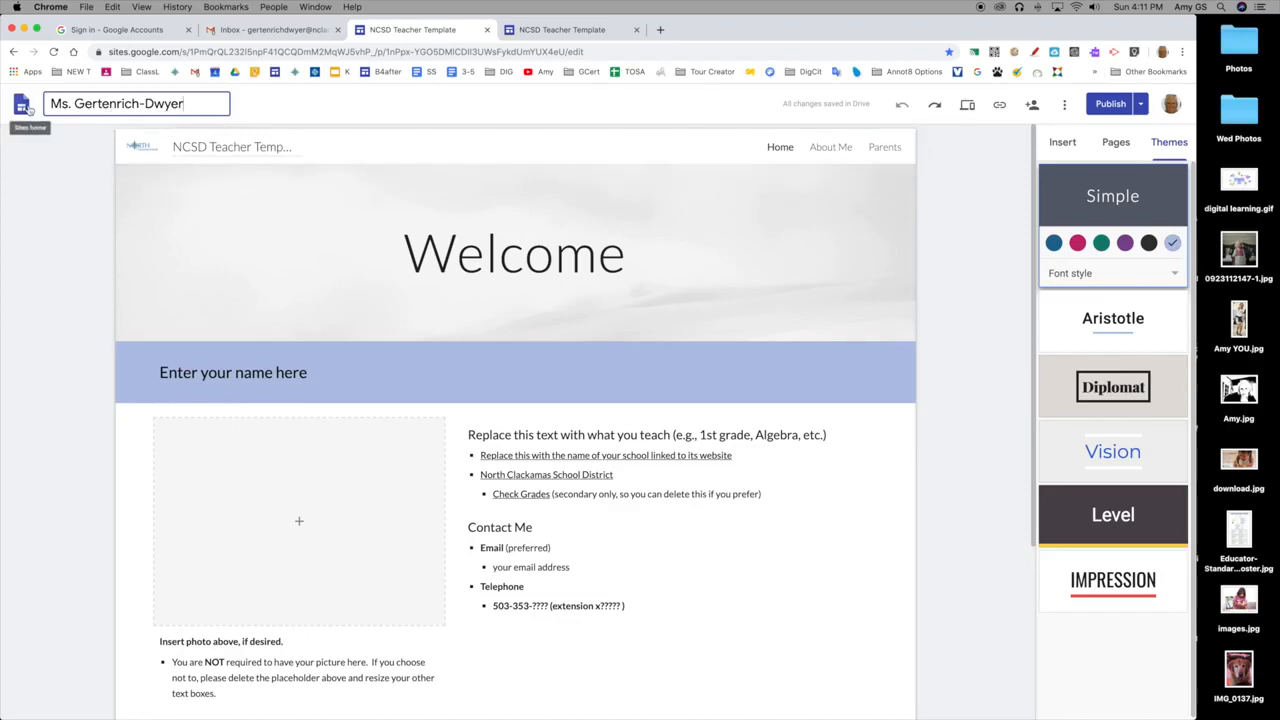
Replace the site name in the page header with the teacher's title and surname followed by "'s Website".
{"action": "left_click", "coordinate": [217, 147]}
{"action": "left_click_drag", "start_coordinate": [296, 147], "coordinate": [165, 150]}
{"action": "key", "text": "BackSpace"}
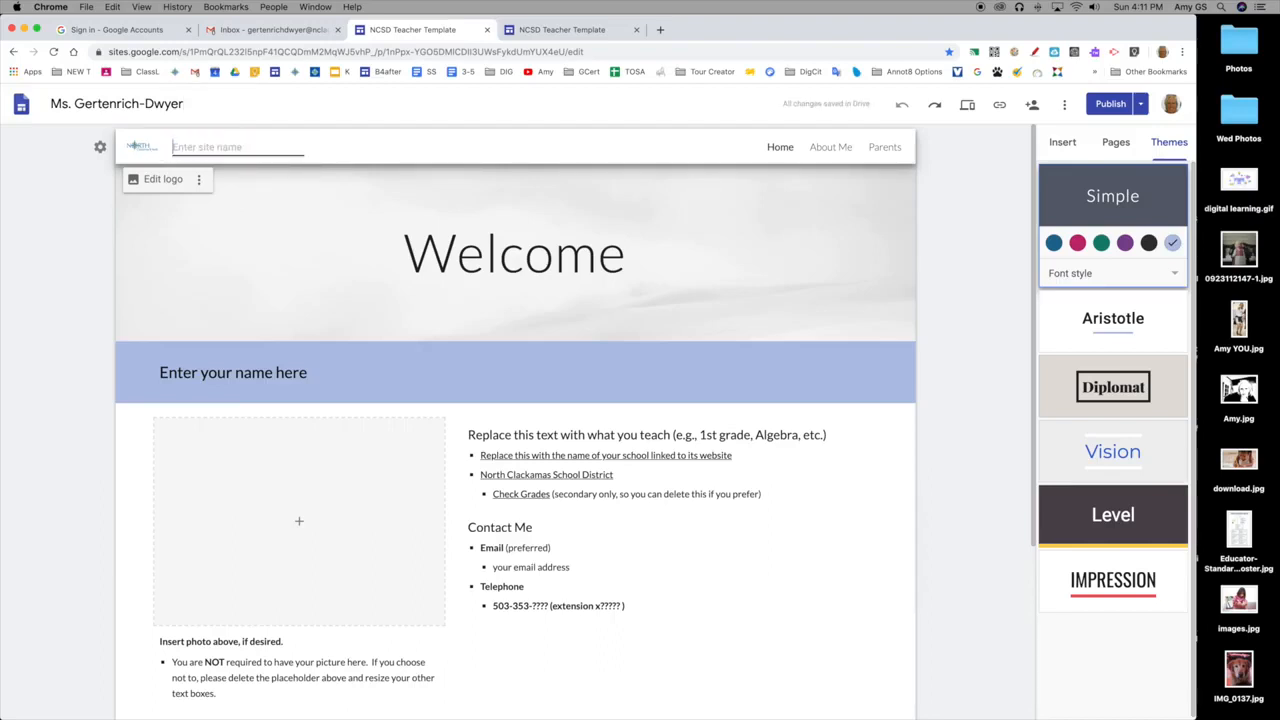
{"action": "type", "text": "Ms."}
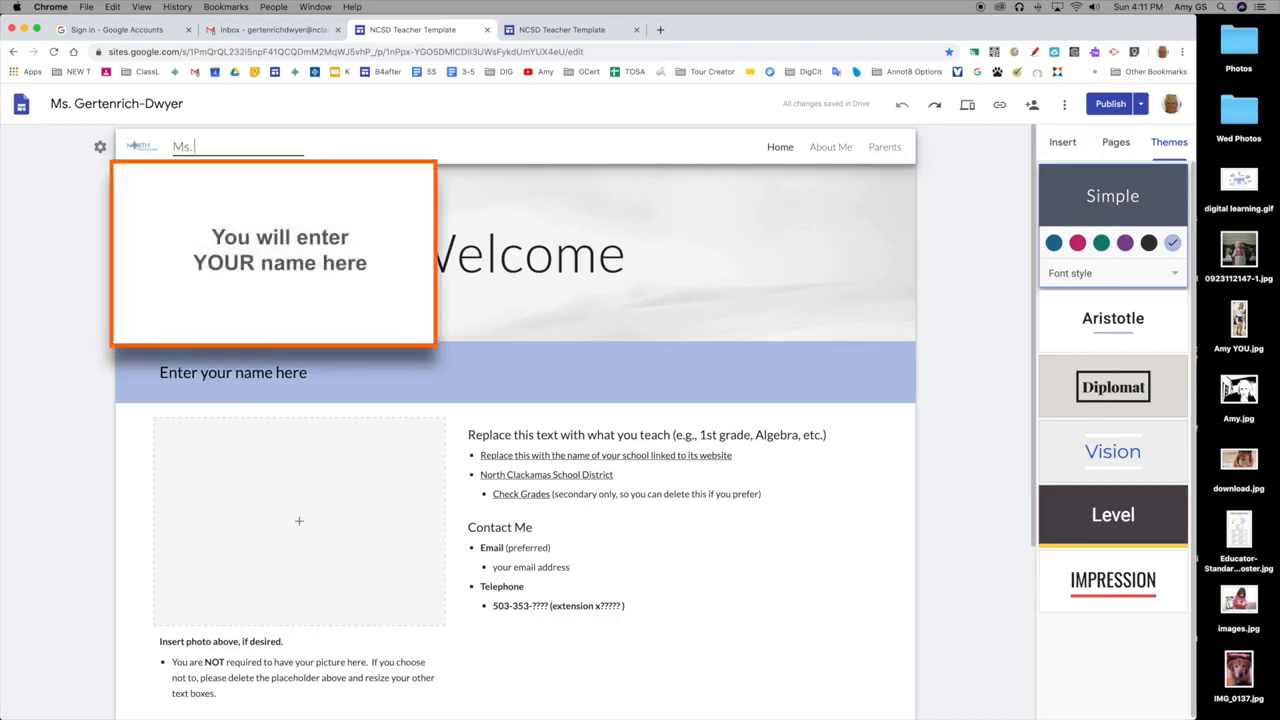
{"action": "type", "text": " Gertenrich-Dwyer's Webs"}
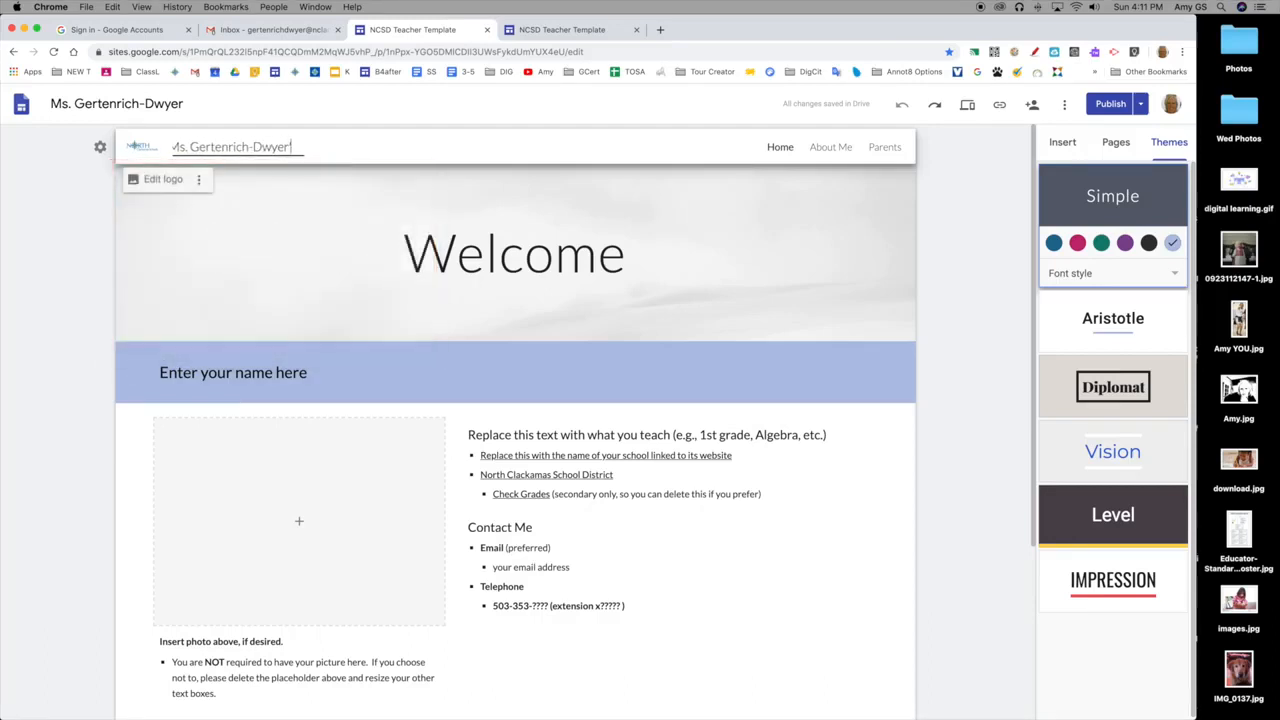
{"action": "type", "text": "ite"}
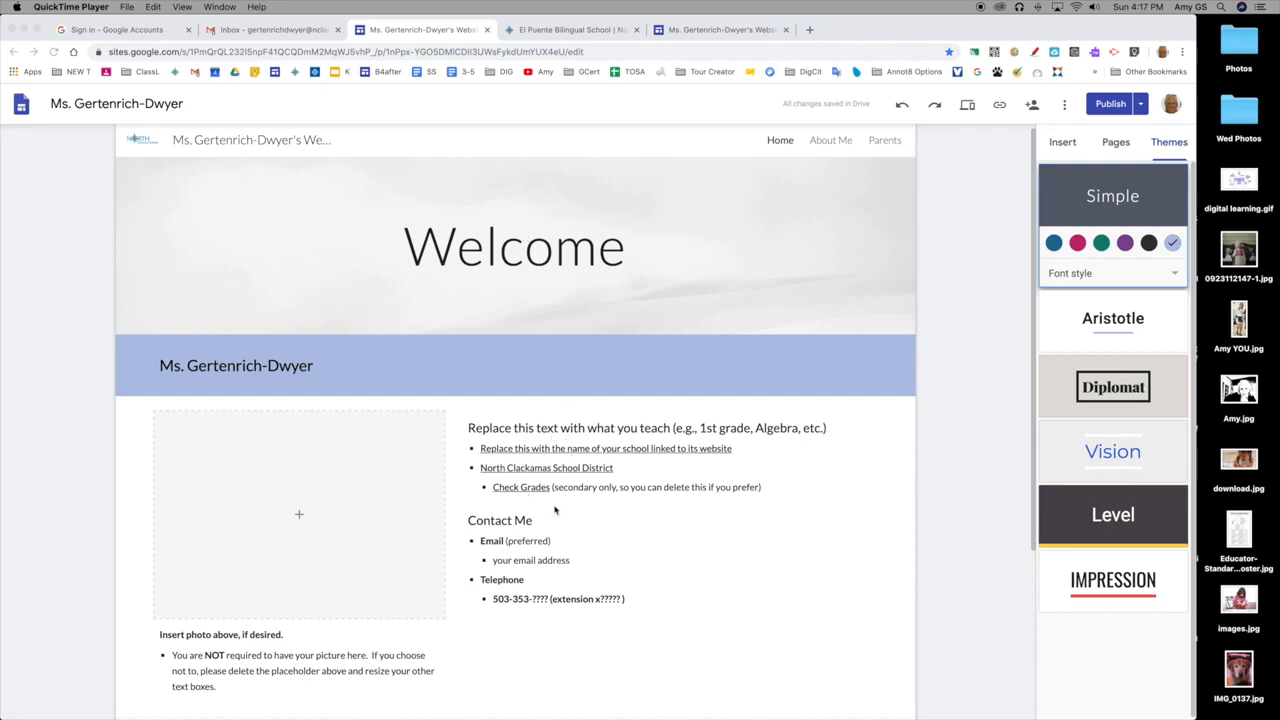
Replace the placeholder subheading about what you teach with "First Grade Teacher".
{"action": "left_click", "coordinate": [531, 428]}
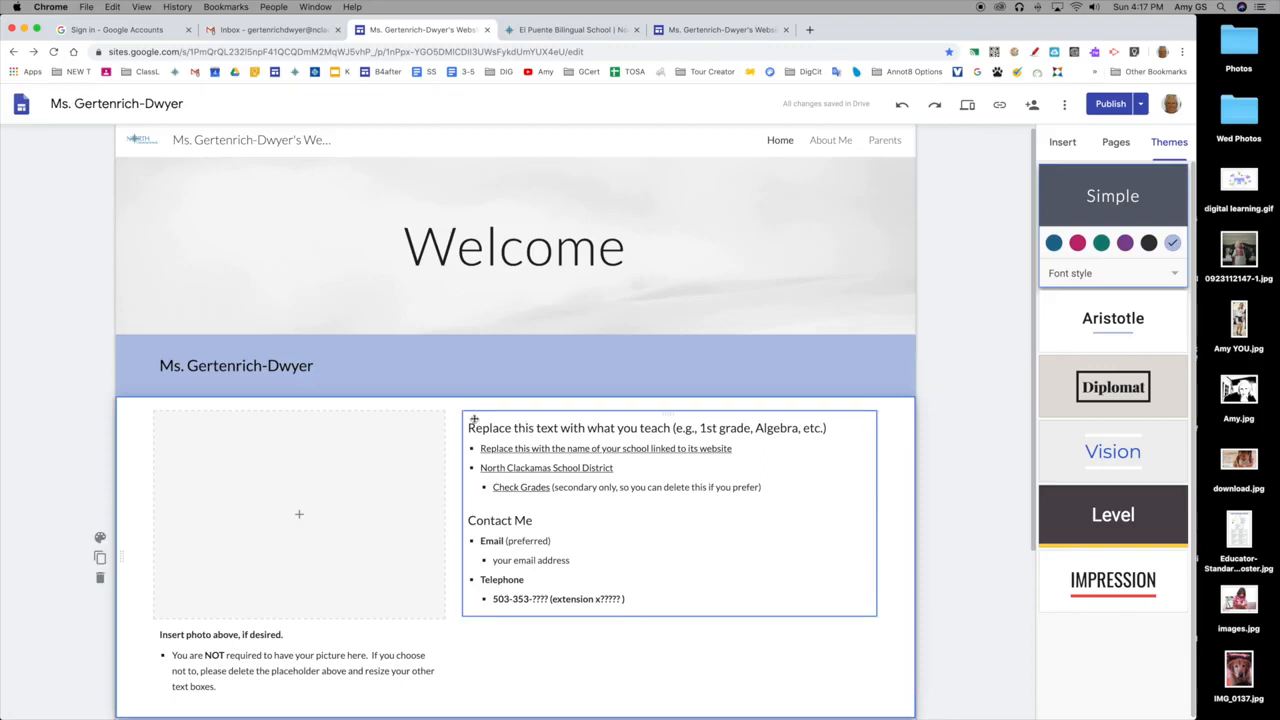
{"action": "left_click_drag", "start_coordinate": [469, 428], "coordinate": [699, 428]}
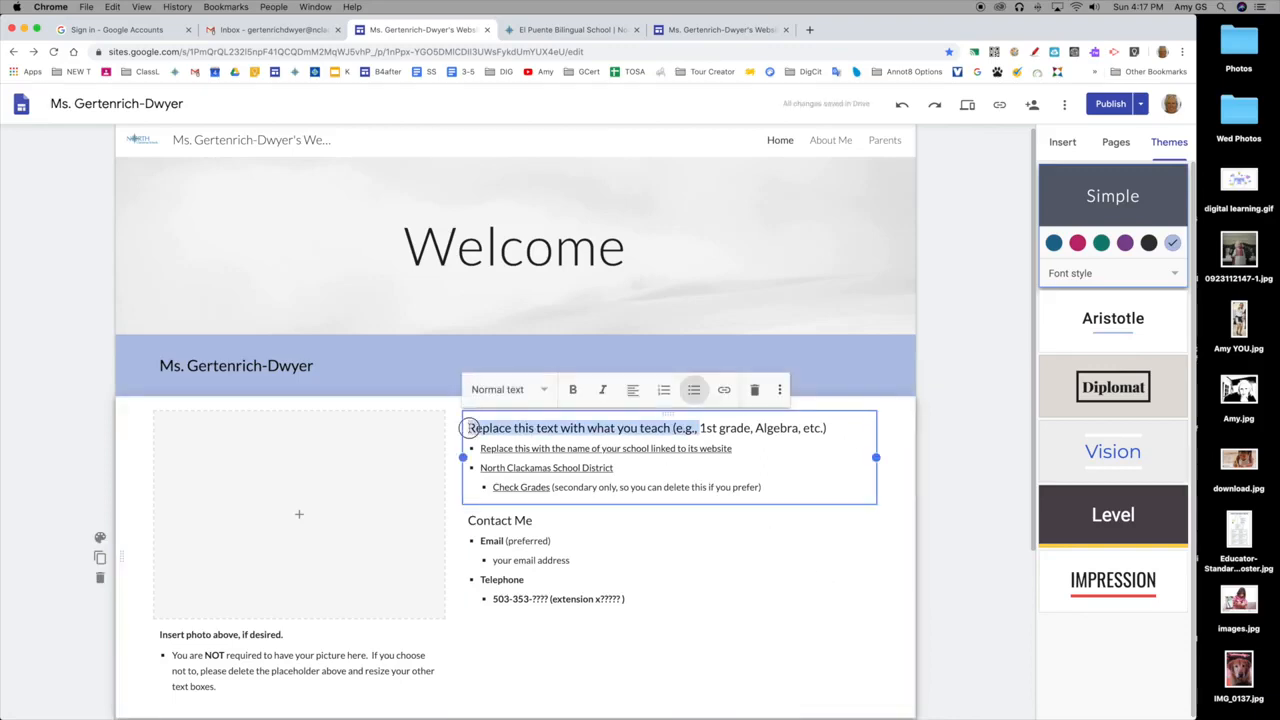
{"action": "left_click_drag", "start_coordinate": [469, 428], "coordinate": [828, 428]}
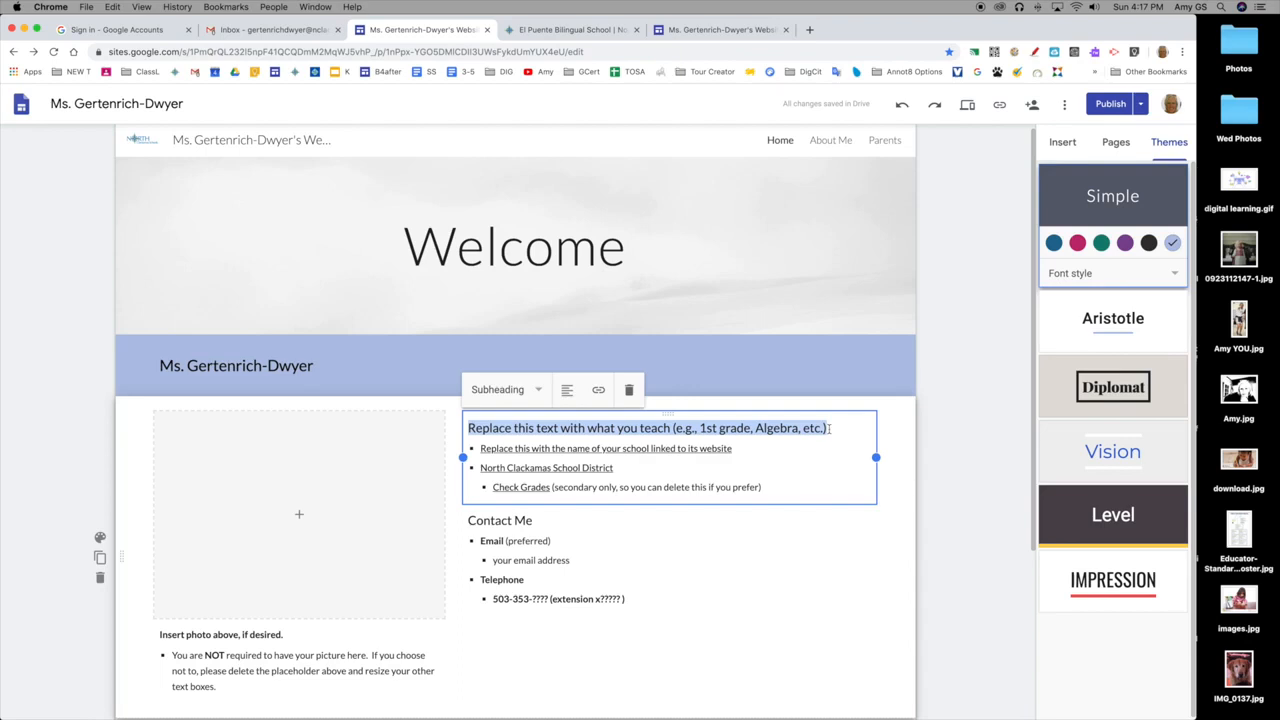
{"action": "type", "text": "First G"}
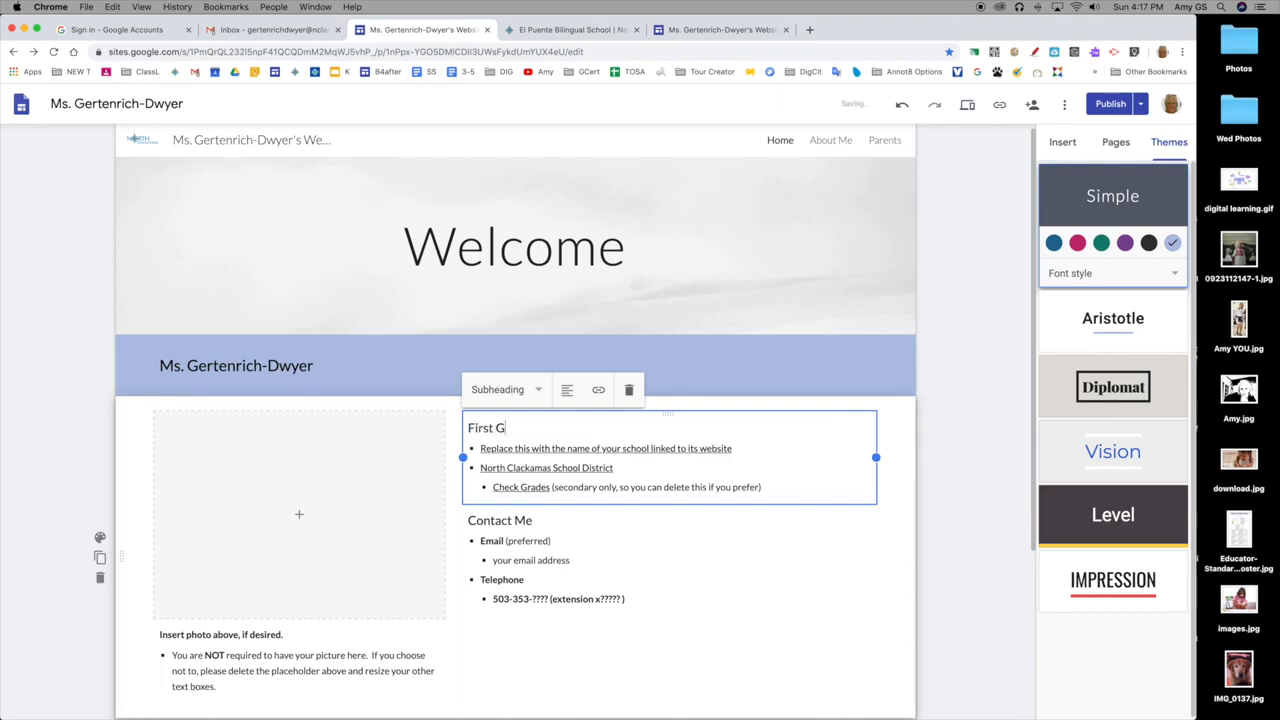
{"action": "type", "text": "rade Teacher"}
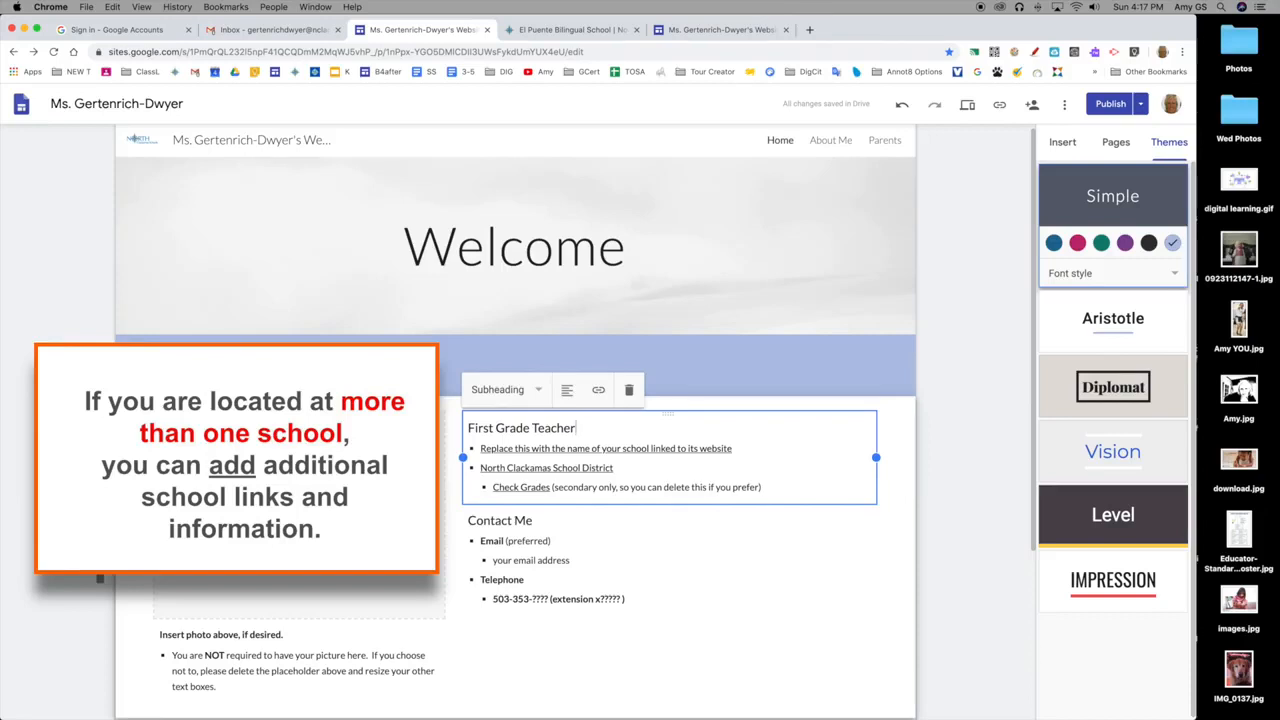
Follow the existing link on the school name placeholder bullet through the redirect notice to the district's school website.
{"action": "left_click", "coordinate": [608, 449]}
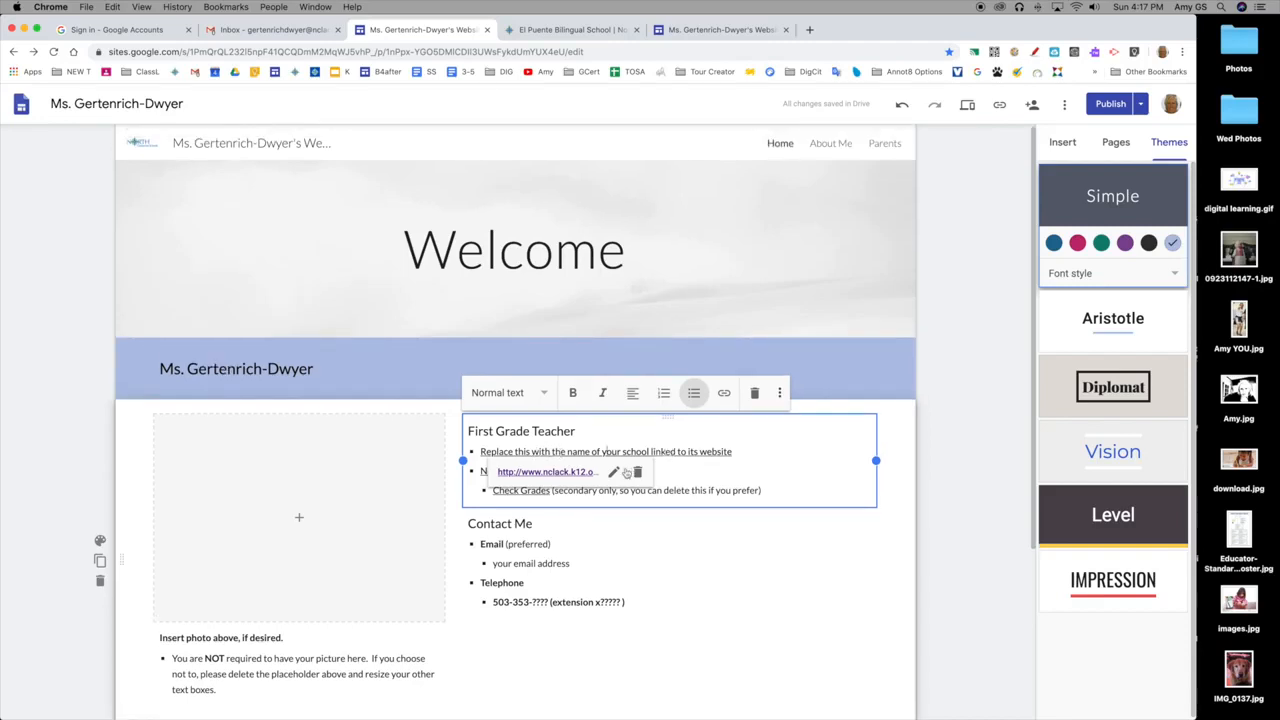
{"action": "scroll", "coordinate": [614, 474], "scroll_direction": "down", "scroll_amount": 1}
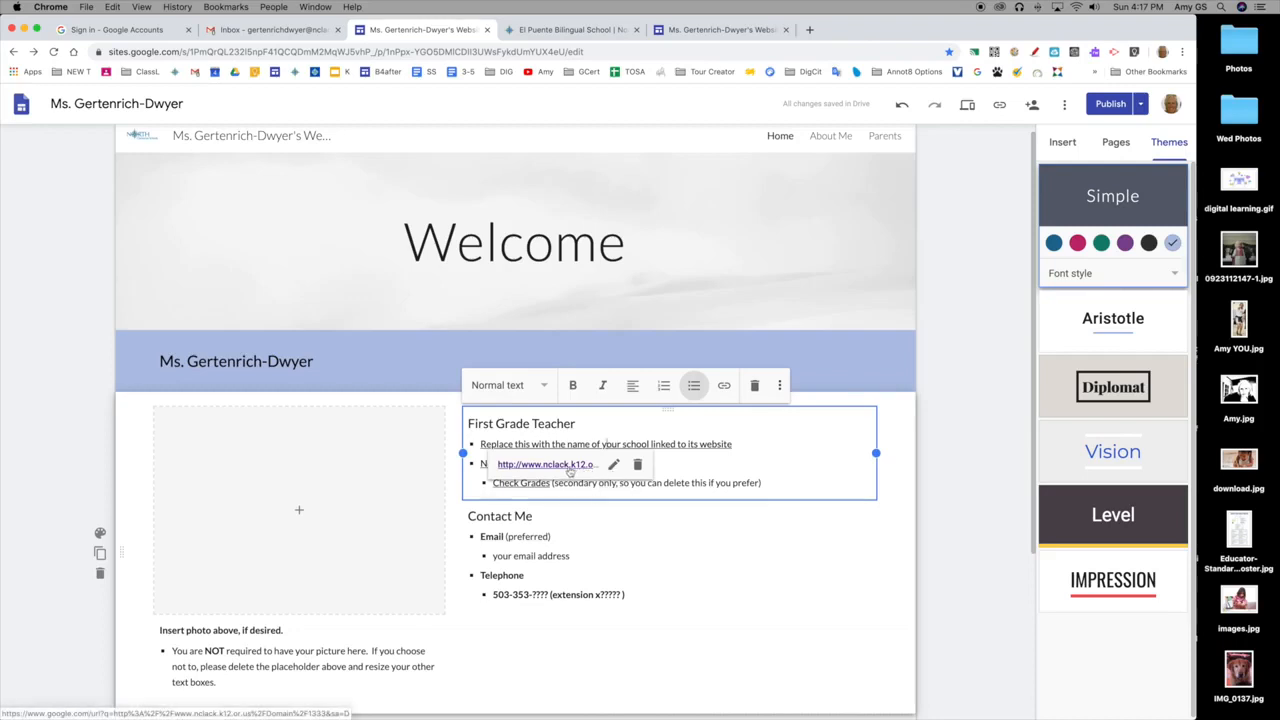
{"action": "left_click", "coordinate": [569, 467]}
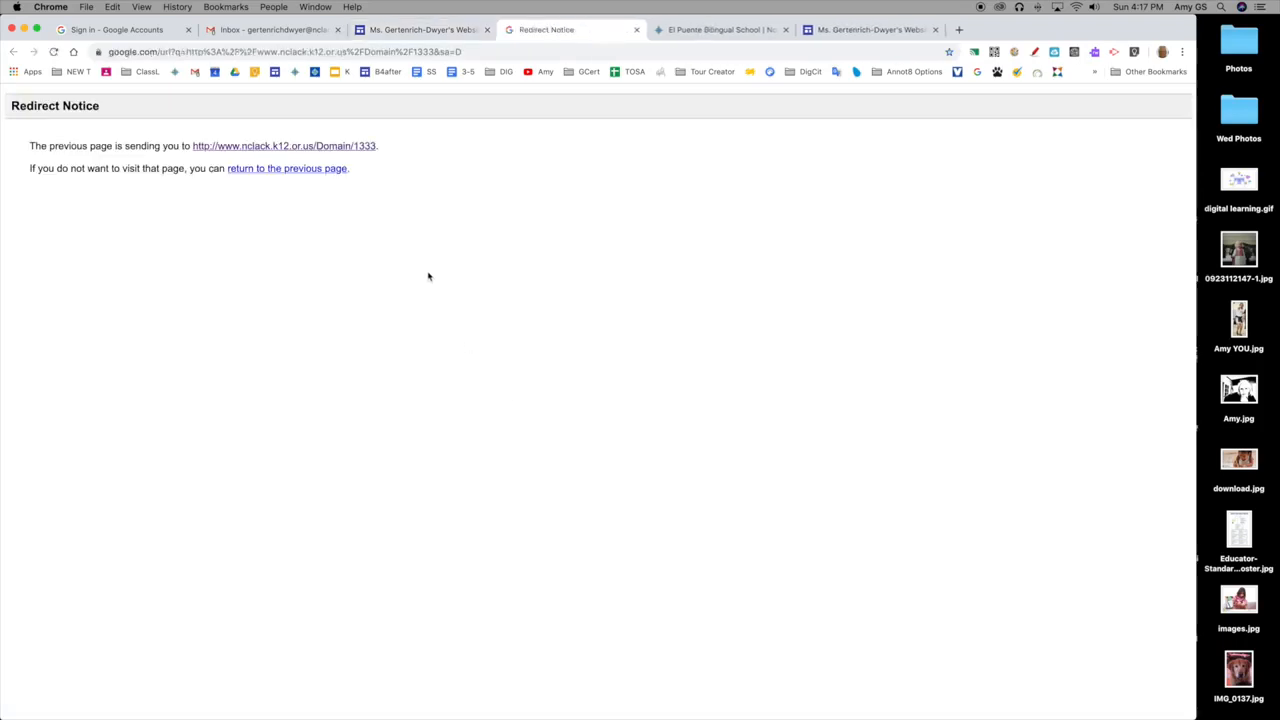
{"action": "left_click", "coordinate": [333, 147]}
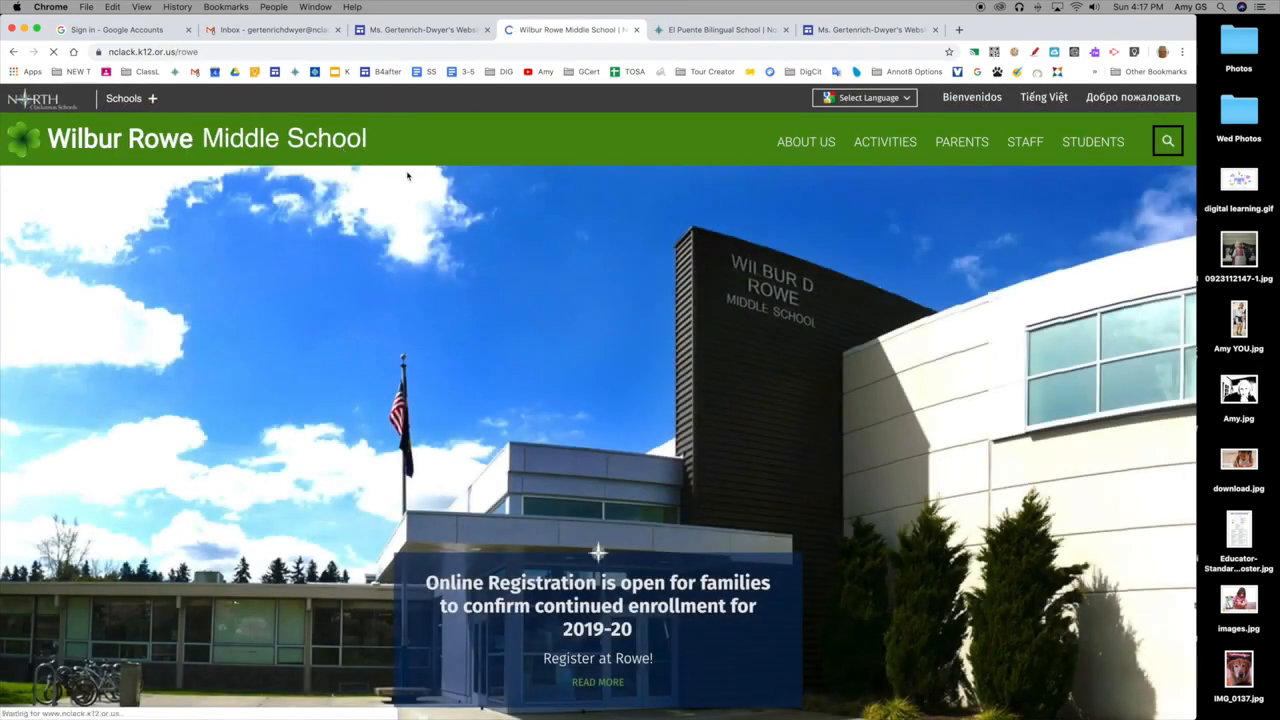
Open the Oregon Trail Elementary page from the district's school list and copy its web address.
{"action": "left_click", "coordinate": [125, 100]}
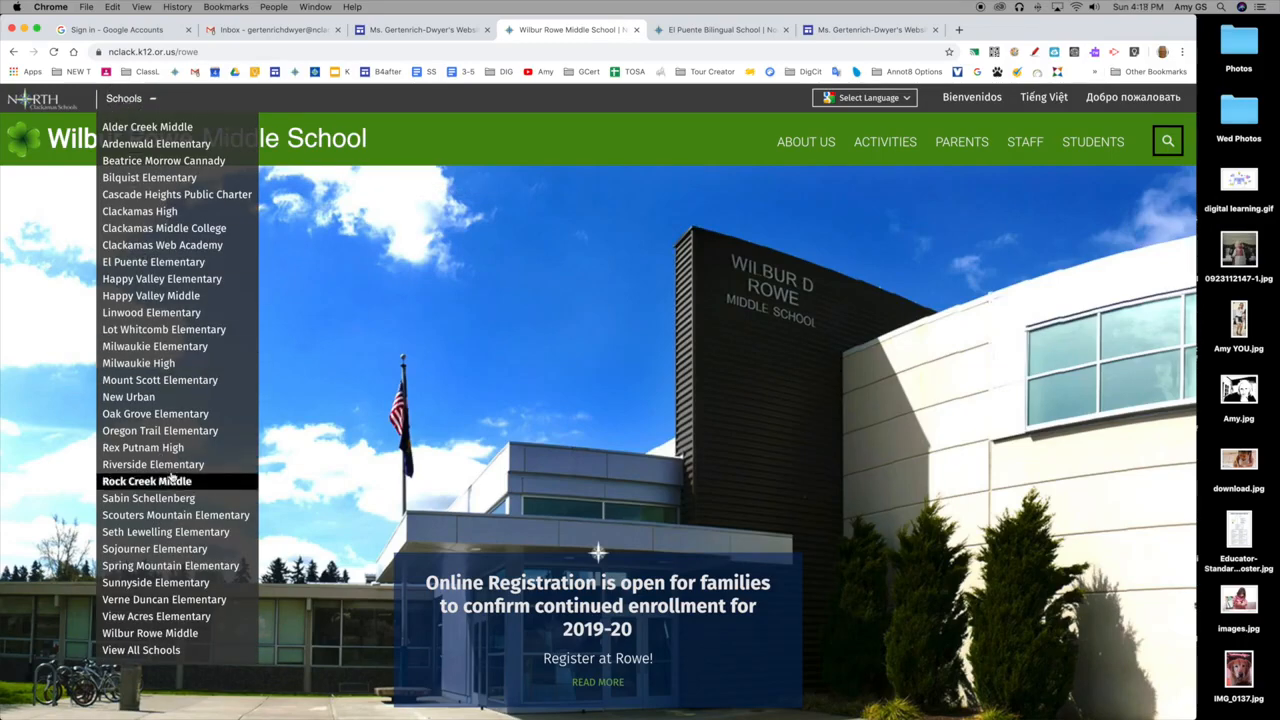
{"action": "scroll", "coordinate": [178, 438], "scroll_direction": "down", "scroll_amount": 1}
{"action": "left_click", "coordinate": [179, 426]}
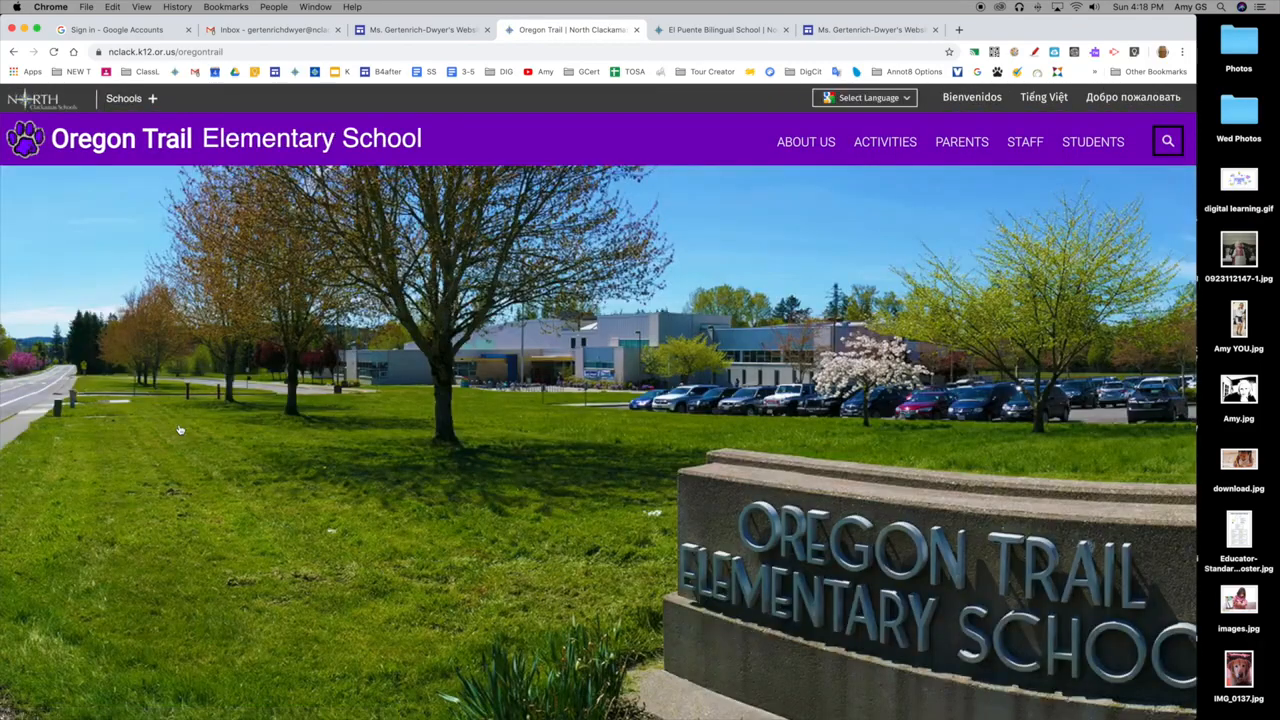
{"action": "left_click", "coordinate": [234, 51]}
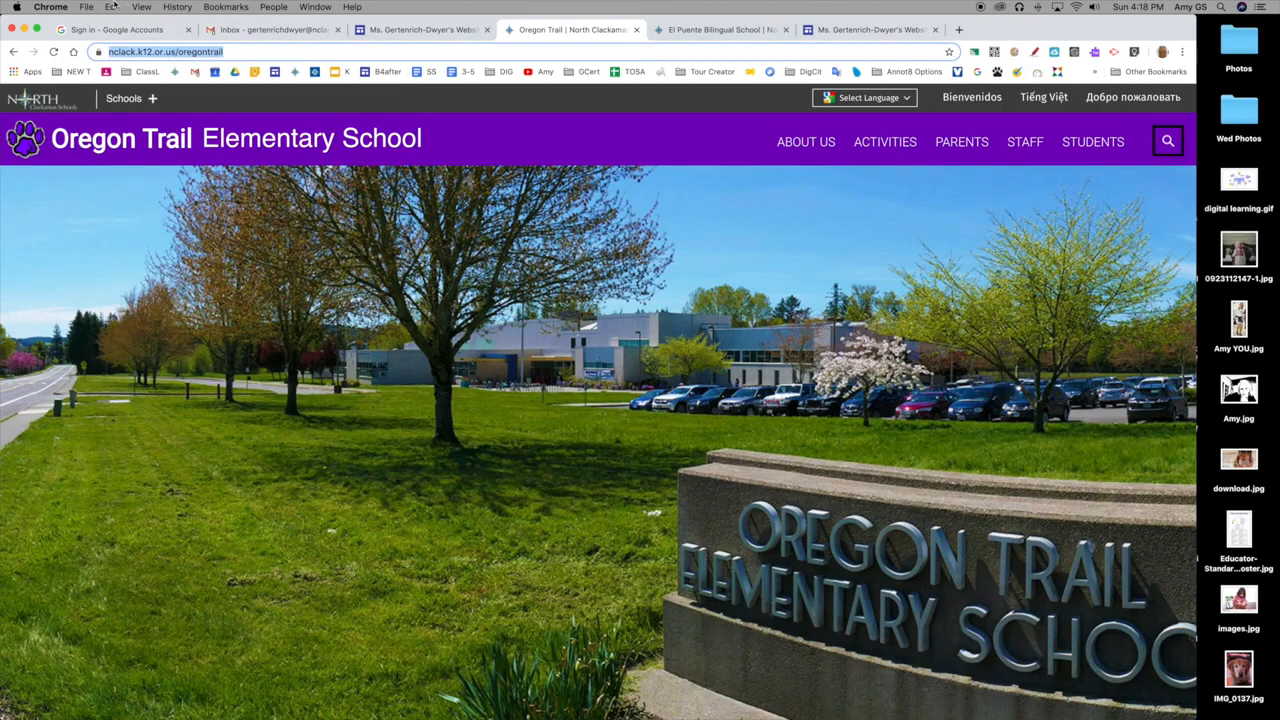
{"action": "left_click", "coordinate": [113, 7]}
{"action": "left_click", "coordinate": [125, 68]}
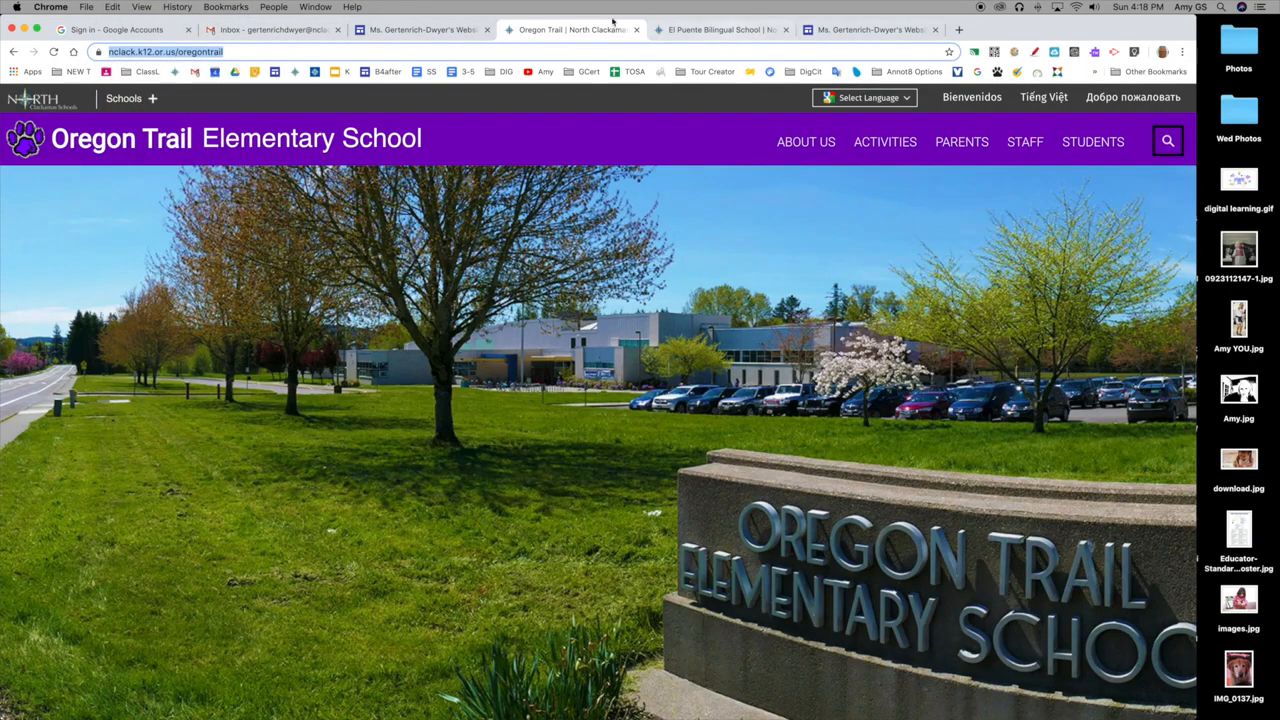
Return to the site editor and set the school placeholder link's text to "Oregon Trail Elementary School".
{"action": "left_click", "coordinate": [396, 31]}
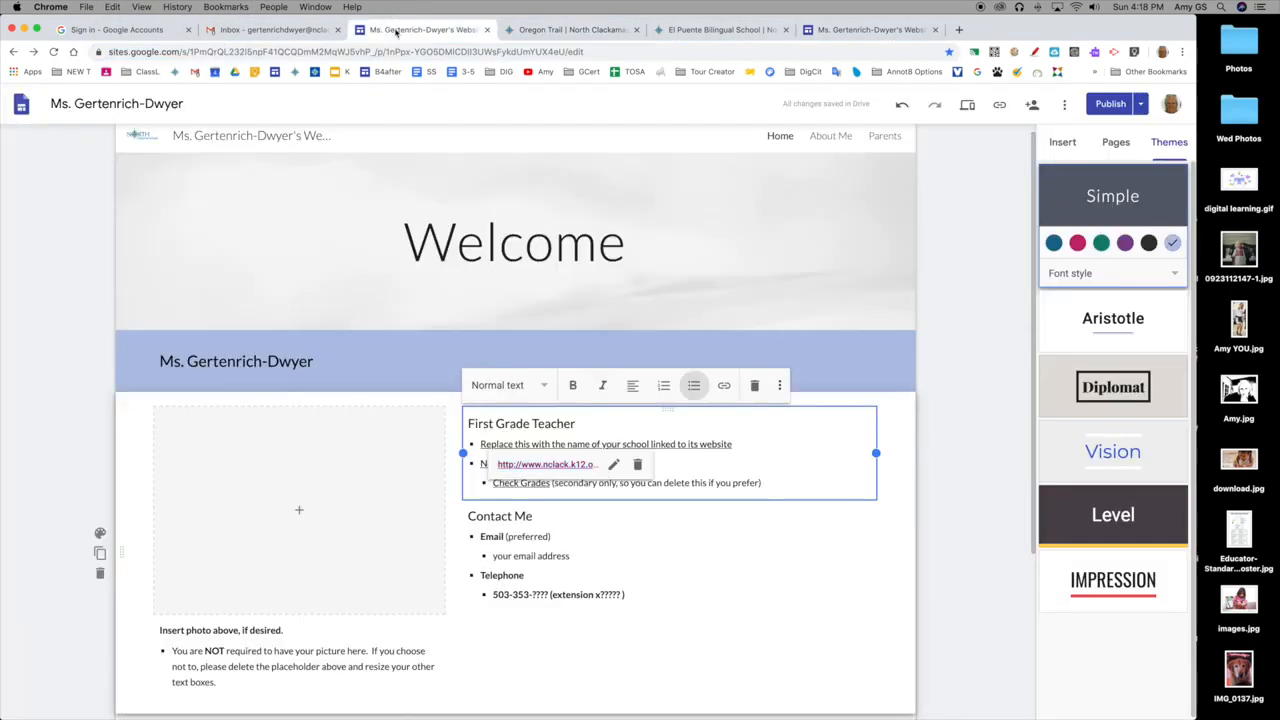
{"action": "left_click", "coordinate": [614, 467]}
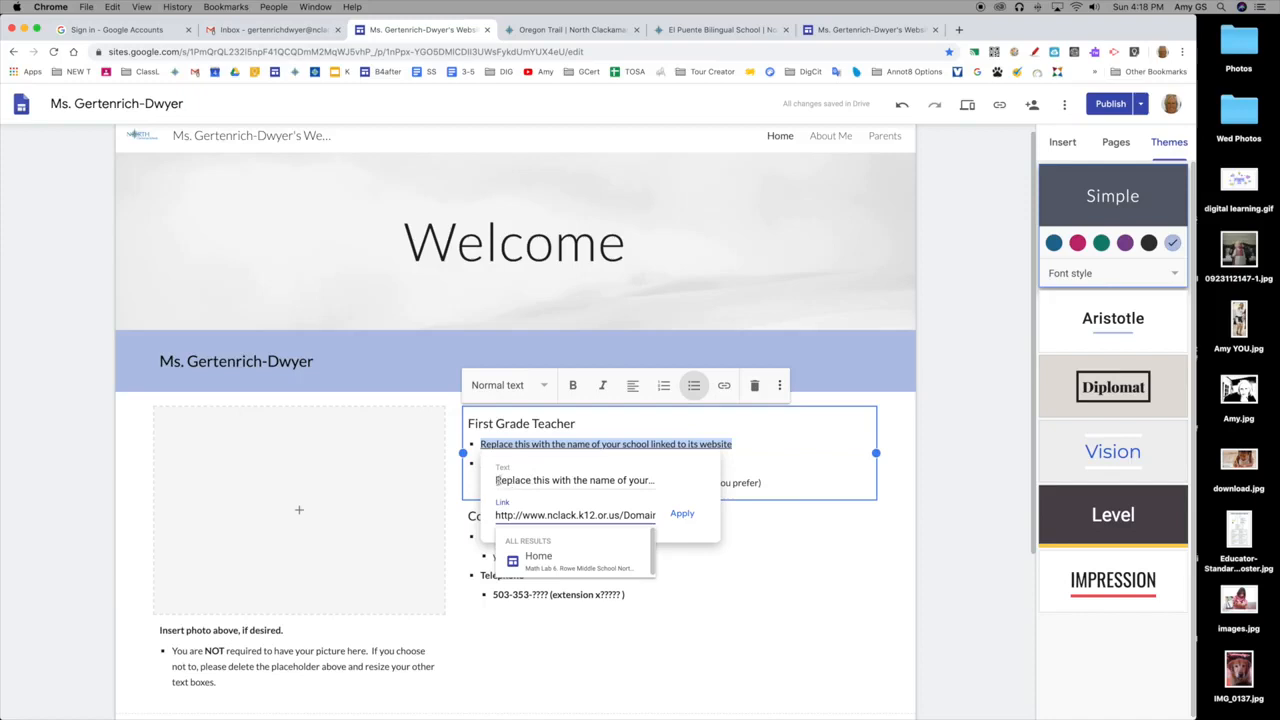
{"action": "left_click_drag", "start_coordinate": [497, 481], "coordinate": [712, 488]}
{"action": "type", "text": "Oregon"}
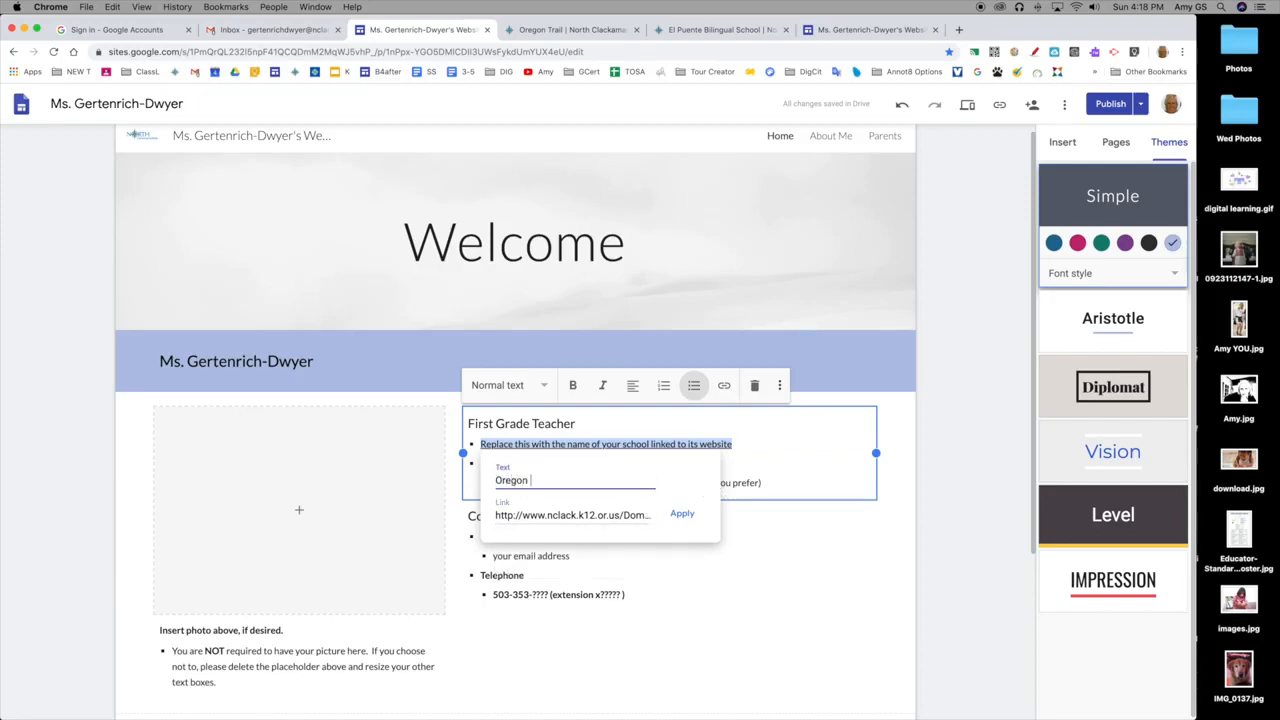
{"action": "type", "text": " Trail Elementary"}
{"action": "type", "text": "ol"}
Replace the school link's address with the copied Oregon Trail Elementary web address and apply the link.
{"action": "left_click", "coordinate": [608, 515]}
{"action": "left_click_drag", "start_coordinate": [496, 515], "coordinate": [650, 514]}
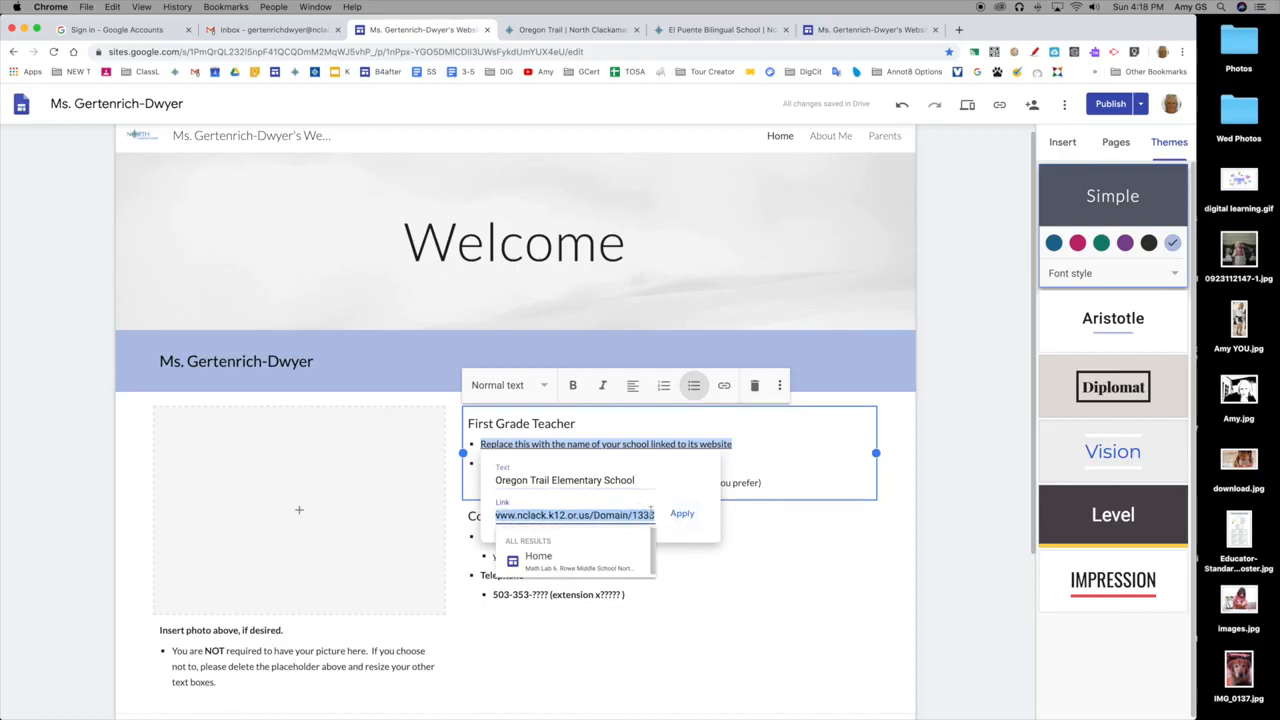
{"action": "key", "text": "BackSpace"}
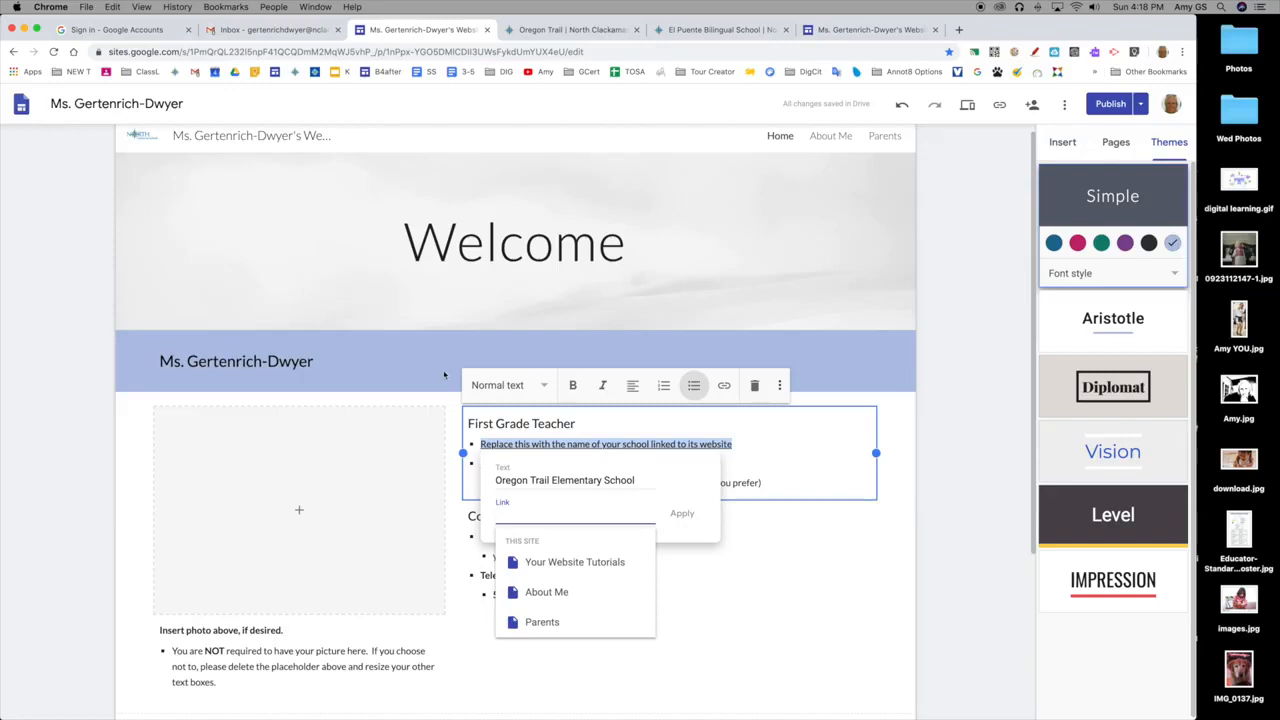
{"action": "left_click", "coordinate": [113, 7]}
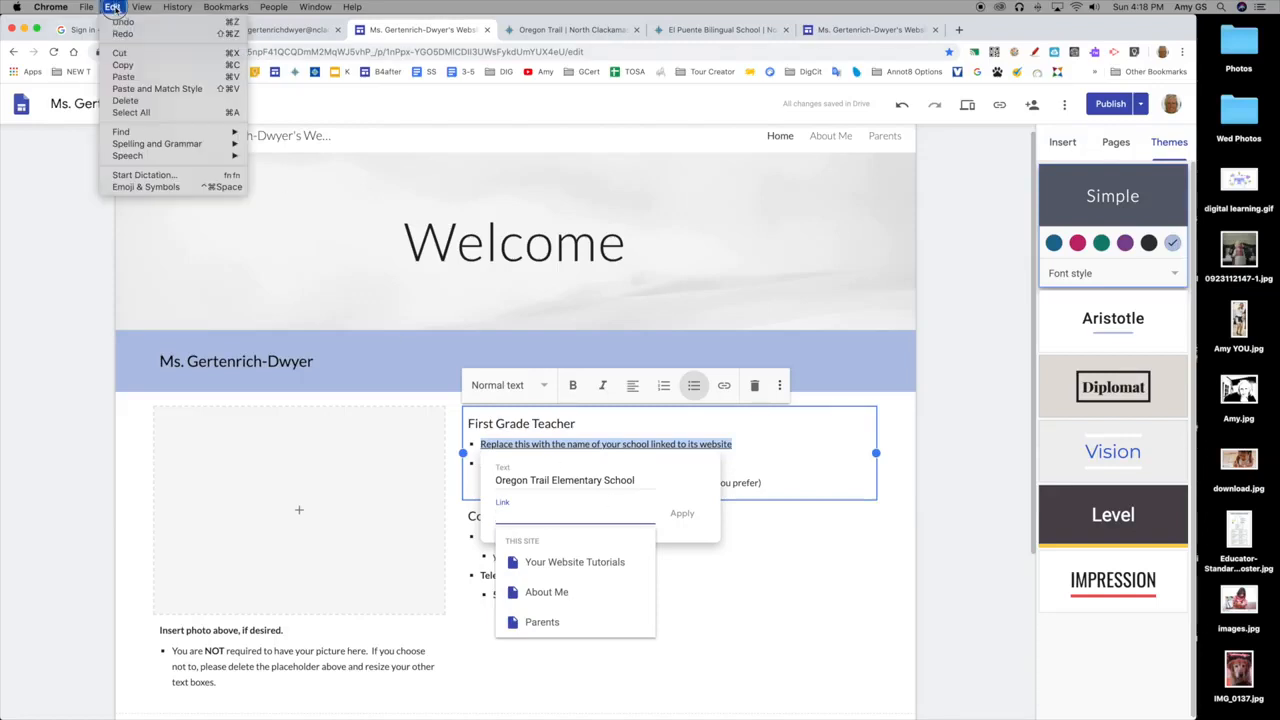
{"action": "left_click", "coordinate": [123, 76]}
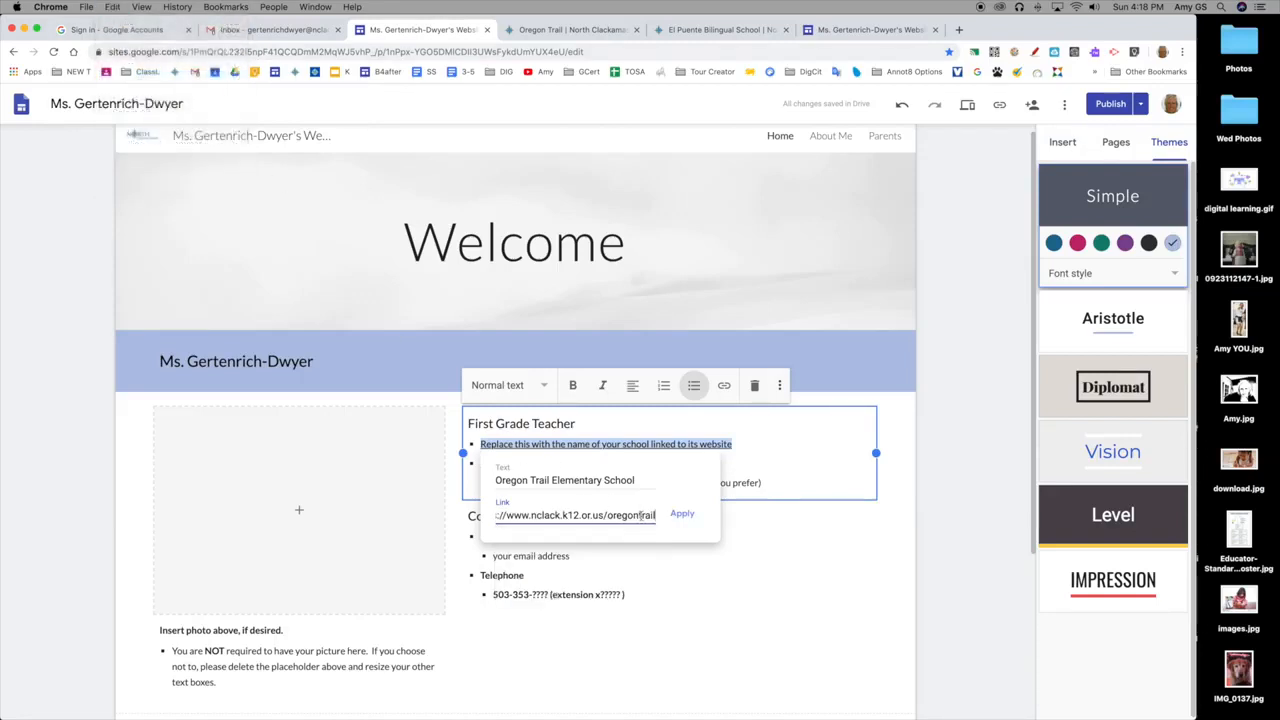
{"action": "left_click", "coordinate": [686, 518]}
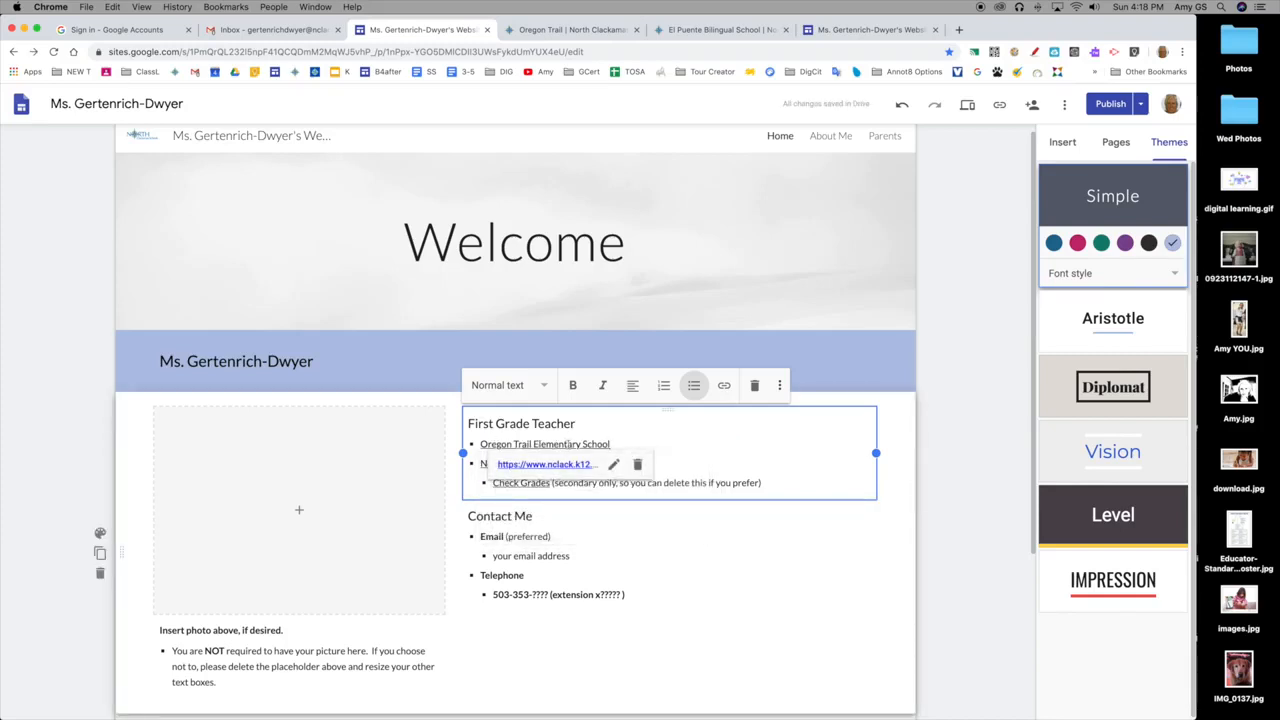
Follow the new school link to its website, go on to the North Clackamas Schools homepage and copy its web address.
{"action": "left_click", "coordinate": [558, 466]}
{"action": "left_click", "coordinate": [245, 147]}
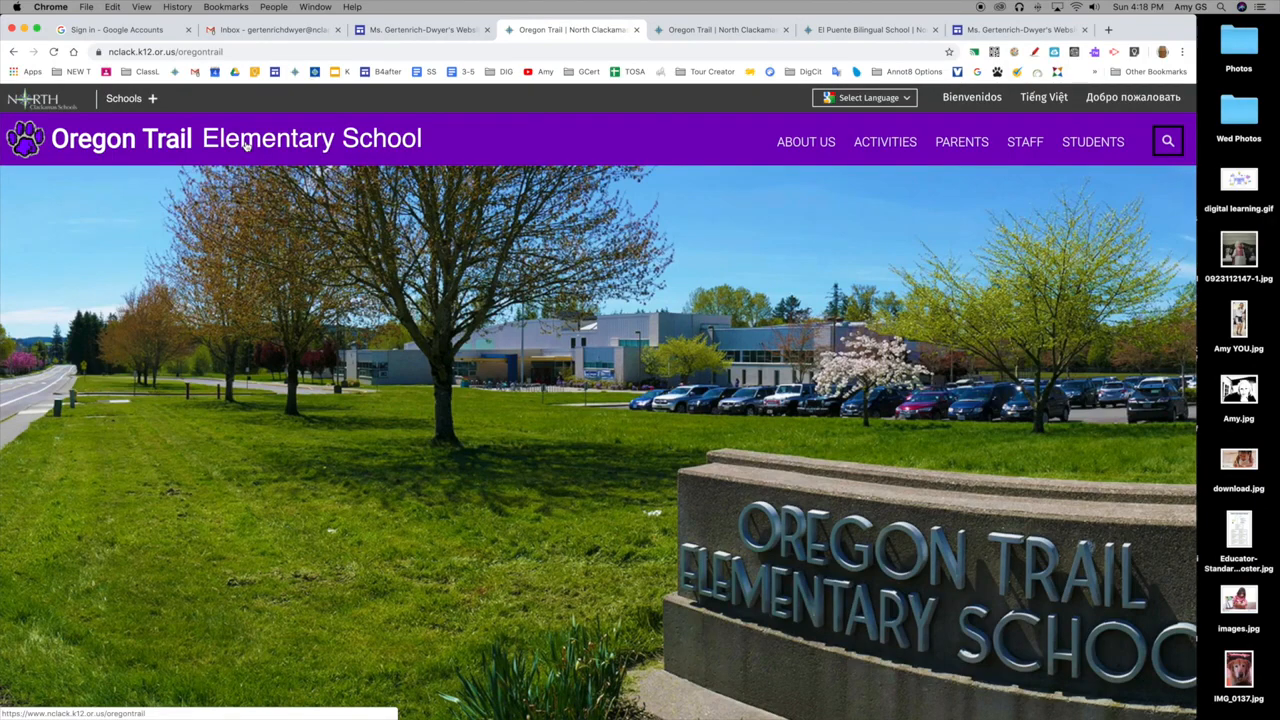
{"action": "left_click", "coordinate": [45, 100]}
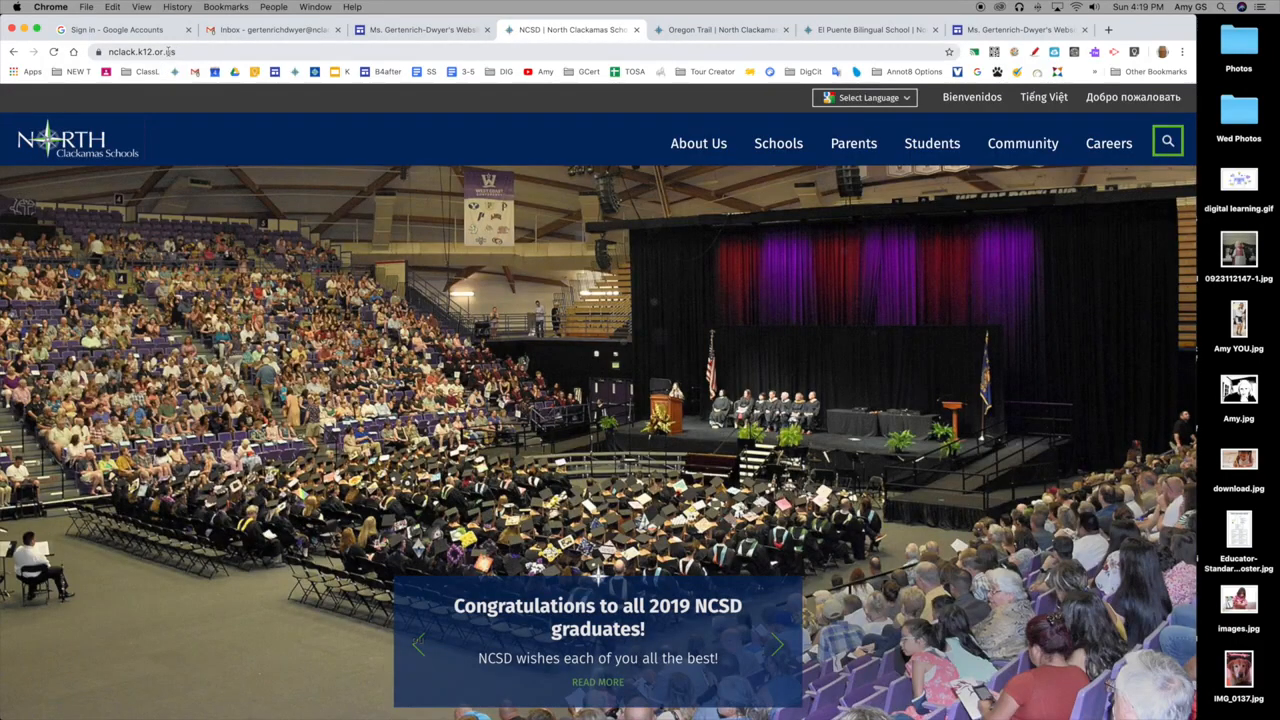
{"action": "left_click", "coordinate": [170, 52]}
{"action": "key", "text": "super+c"}
{"action": "left_click", "coordinate": [113, 8]}
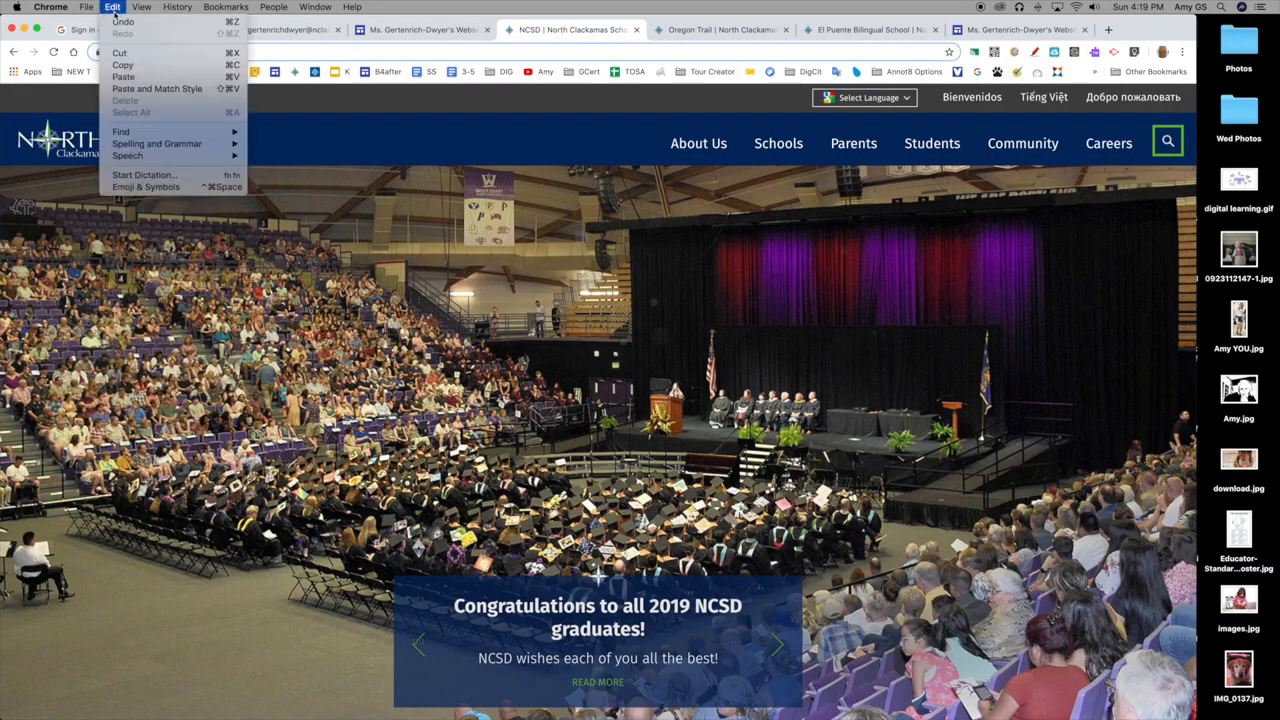
{"action": "left_click", "coordinate": [127, 64]}
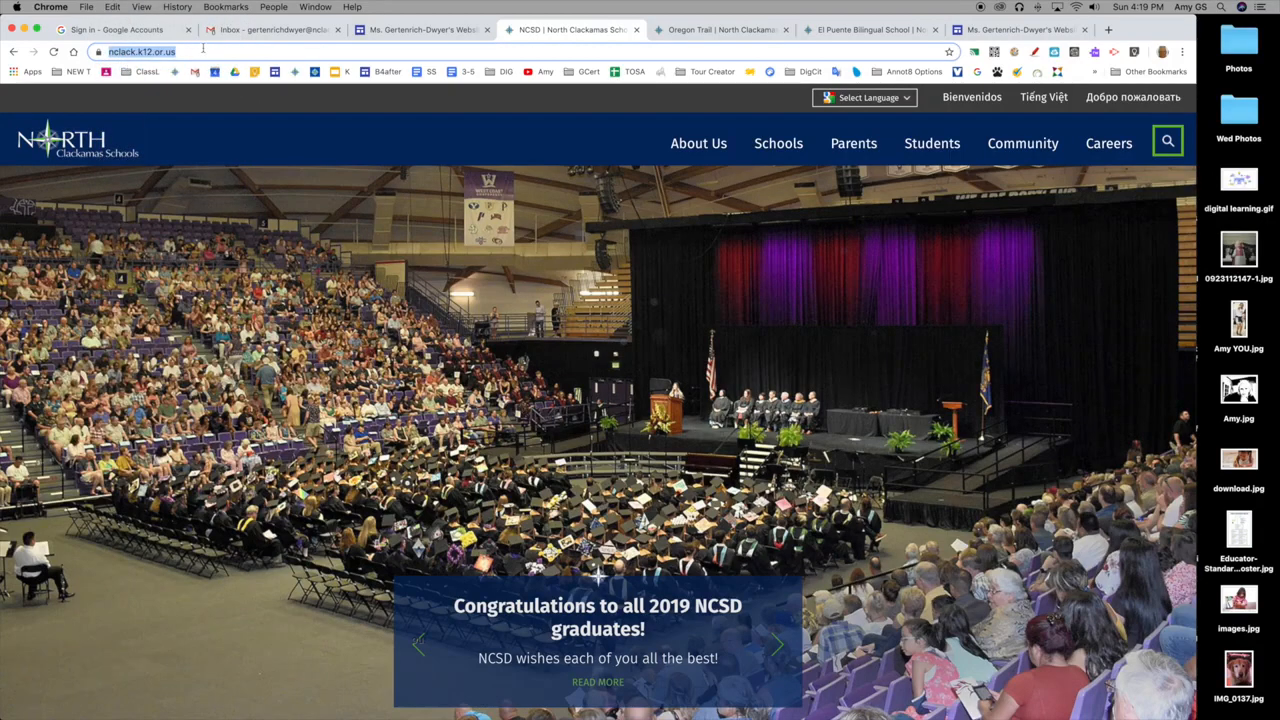
{"action": "left_click", "coordinate": [415, 29]}
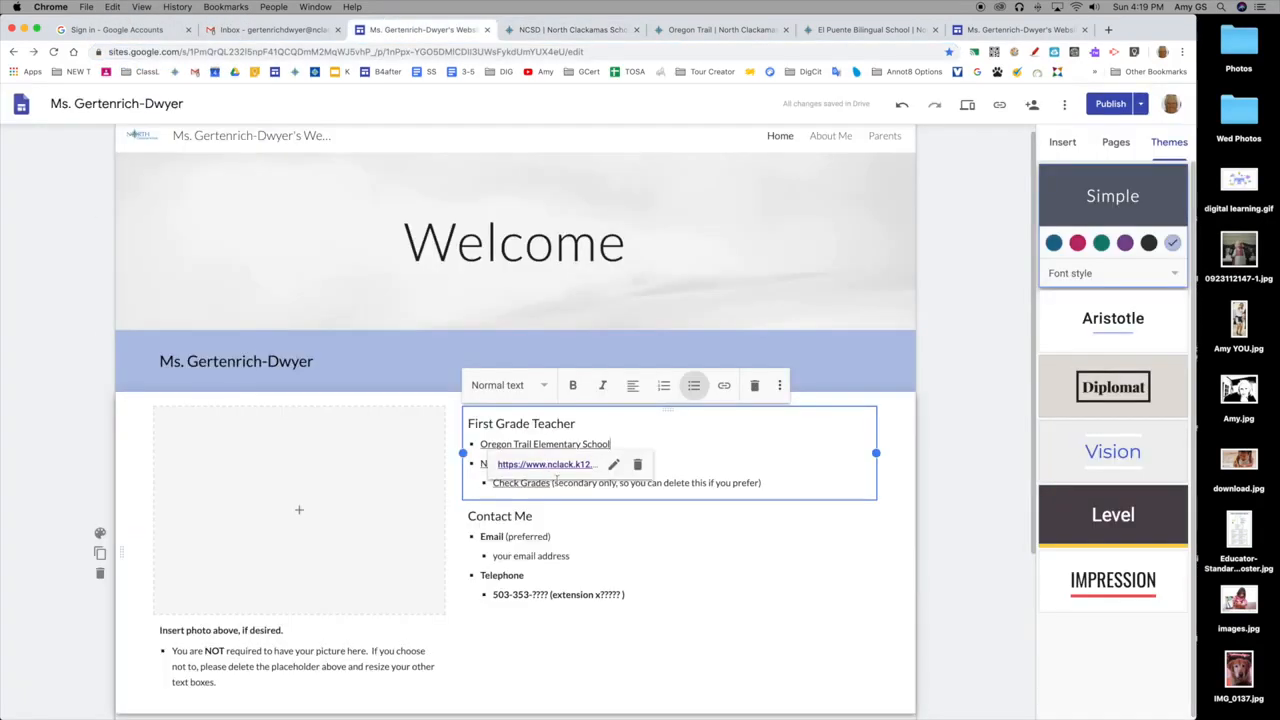
{"action": "left_click", "coordinate": [577, 486]}
{"action": "left_click", "coordinate": [579, 463]}
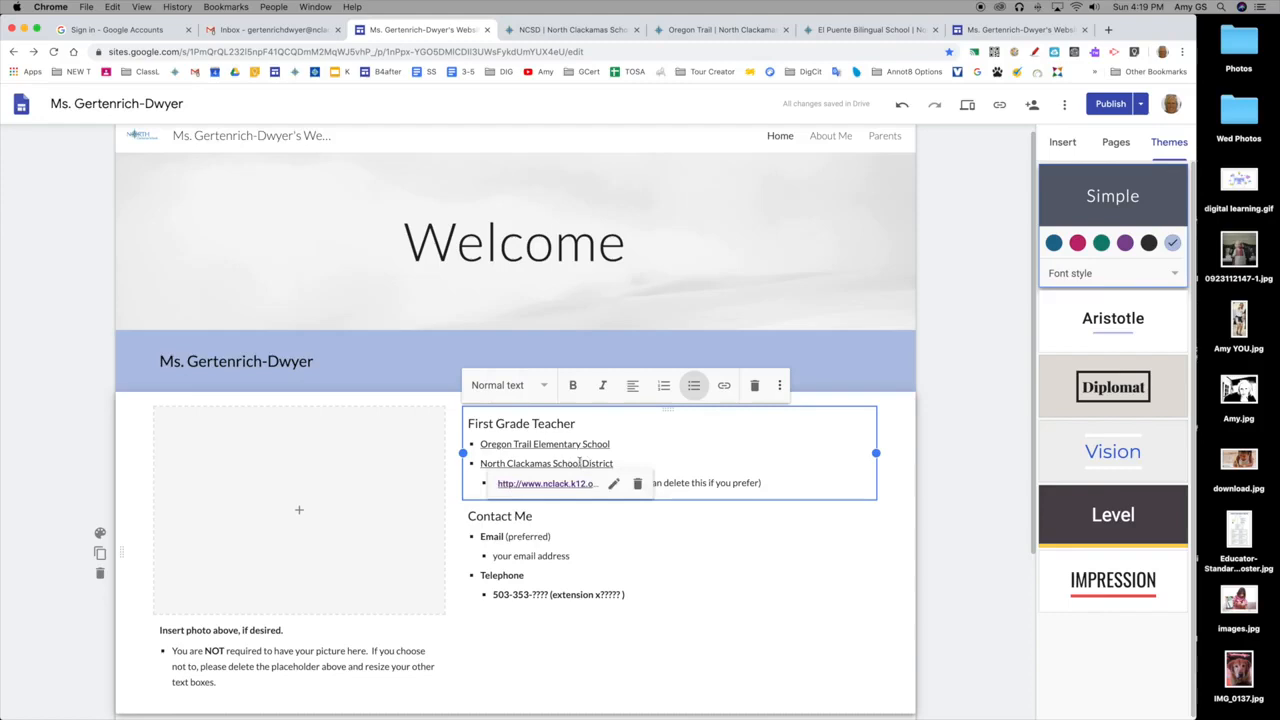
{"action": "left_click", "coordinate": [613, 485]}
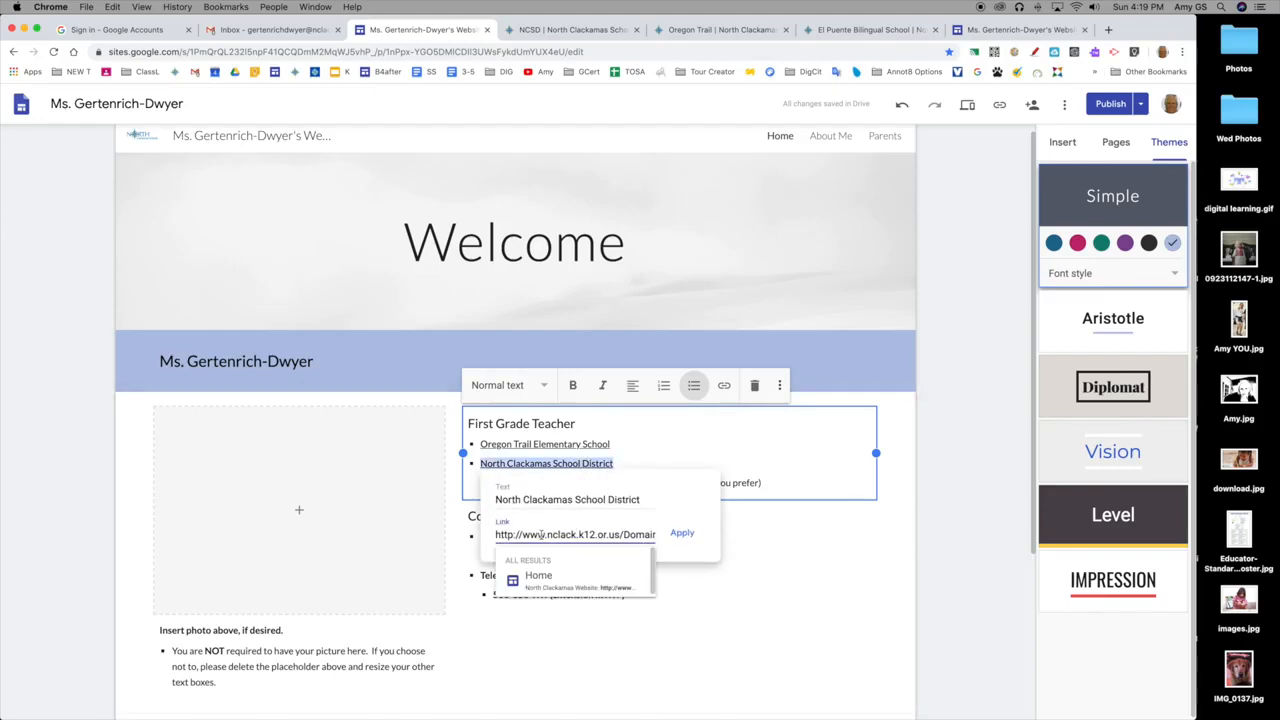
{"action": "triple_click", "coordinate": [540, 535]}
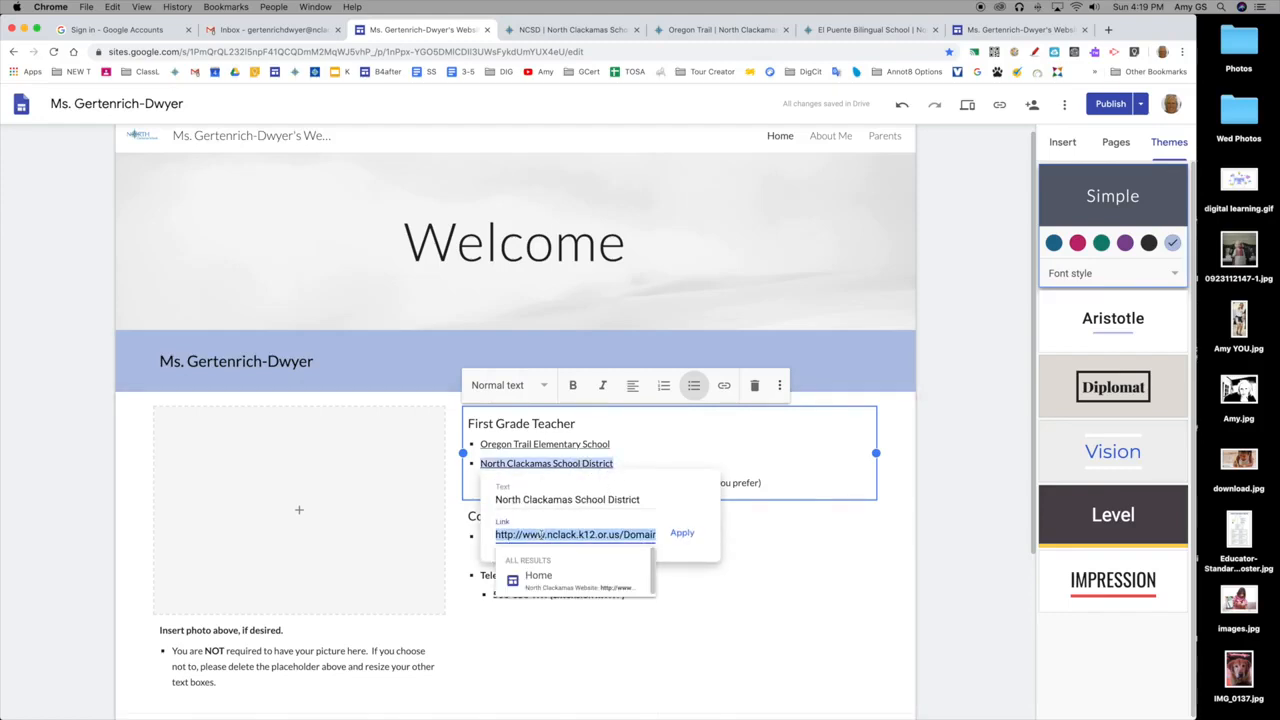
{"action": "key", "text": "BackSpace"}
{"action": "key", "text": "super+v"}
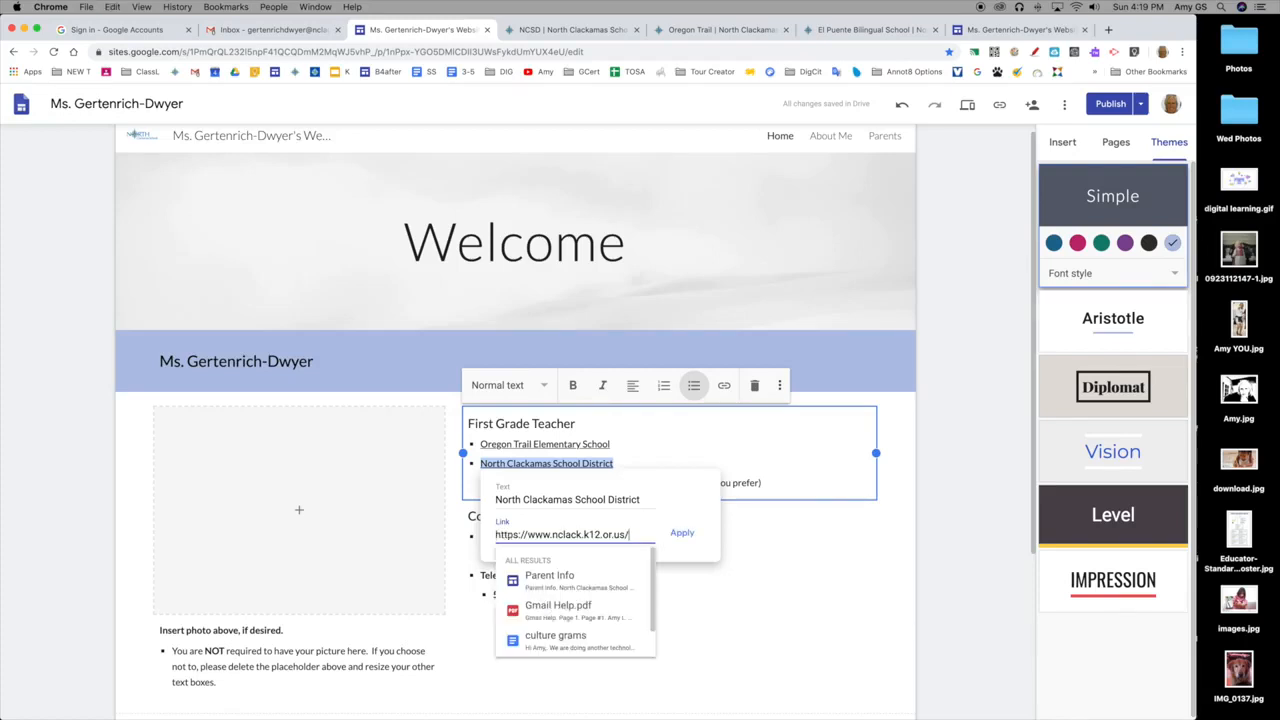
{"action": "left_click", "coordinate": [683, 532]}
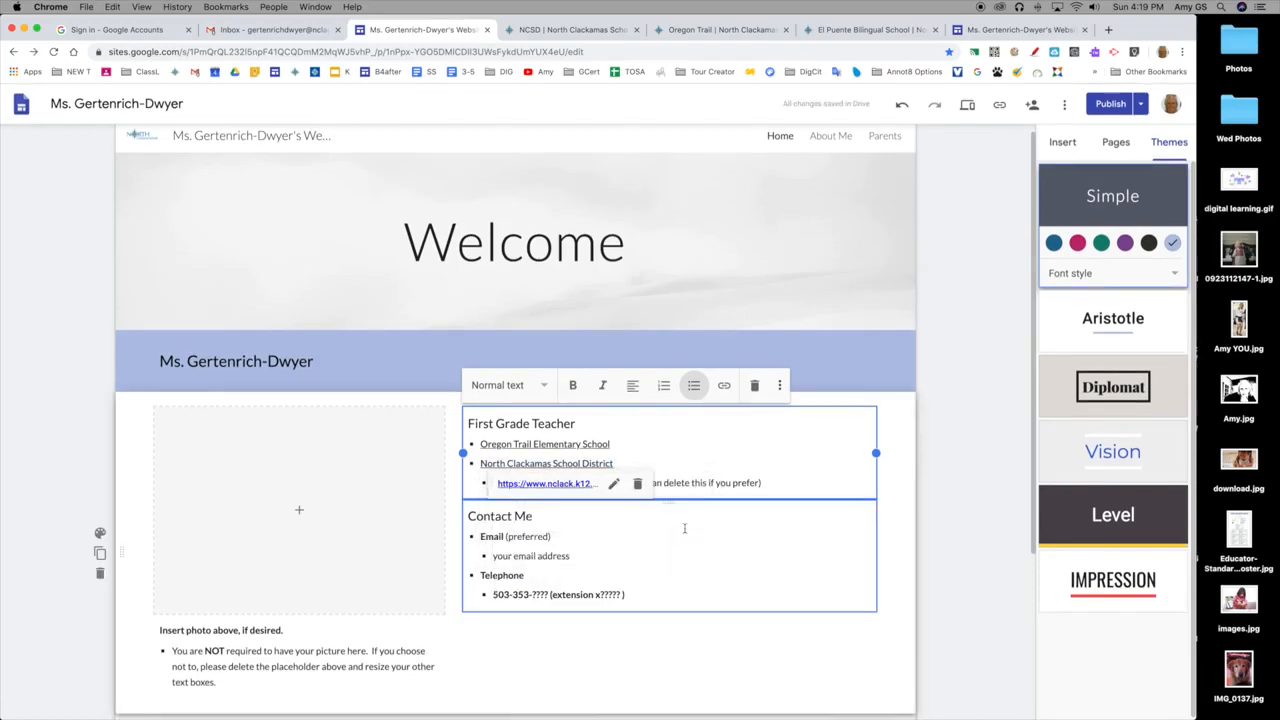
Test the North Clackamas School District link through the redirect notice, and return to the site editor.
{"action": "left_click", "coordinate": [545, 484]}
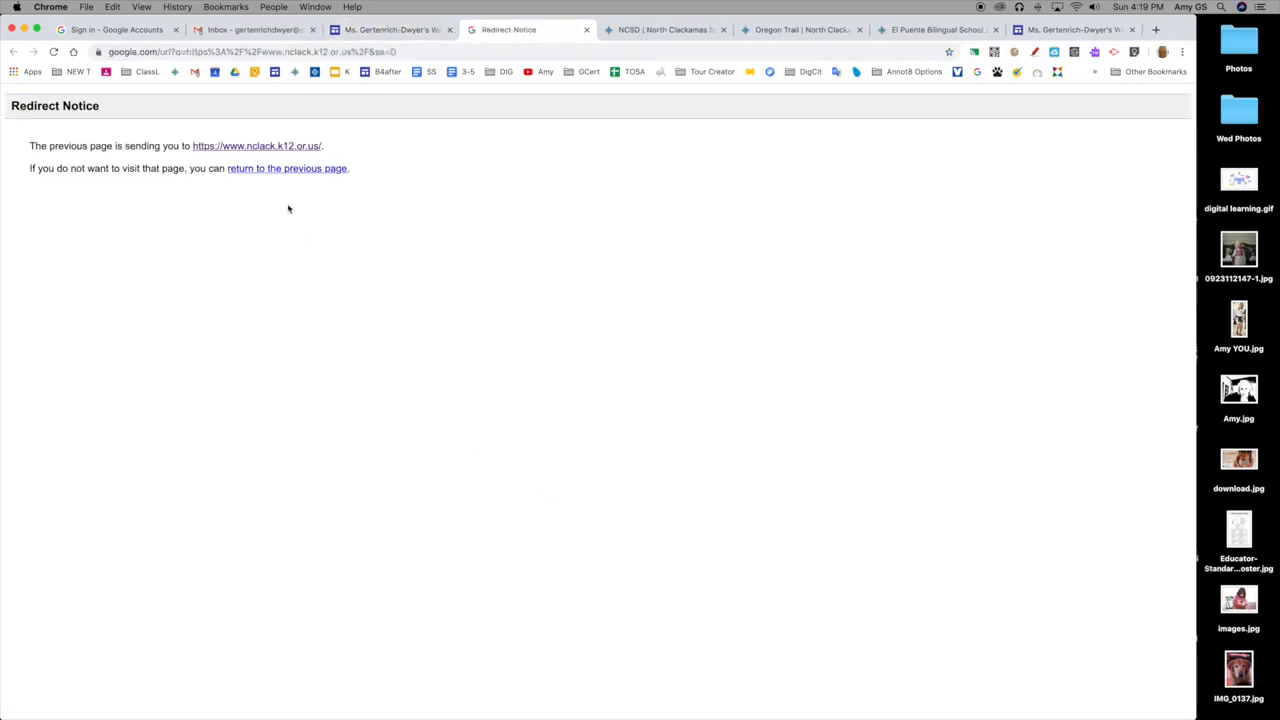
{"action": "left_click", "coordinate": [279, 147]}
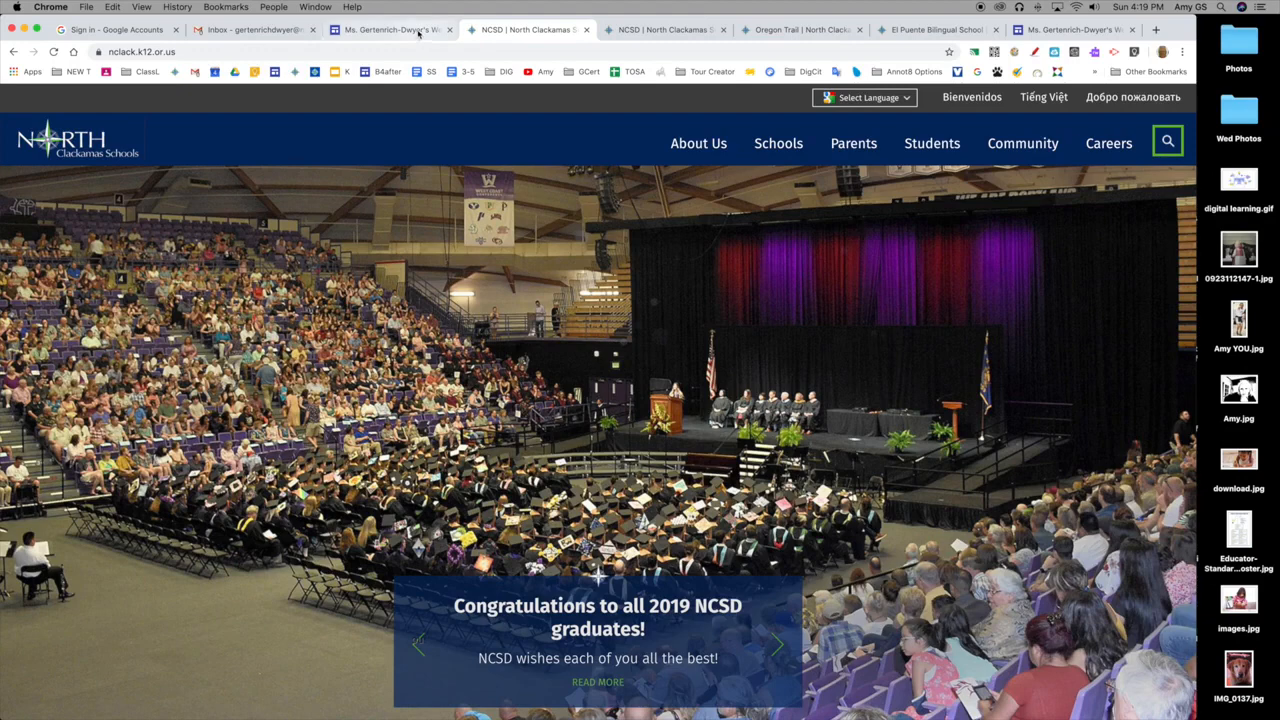
{"action": "left_click", "coordinate": [408, 33]}
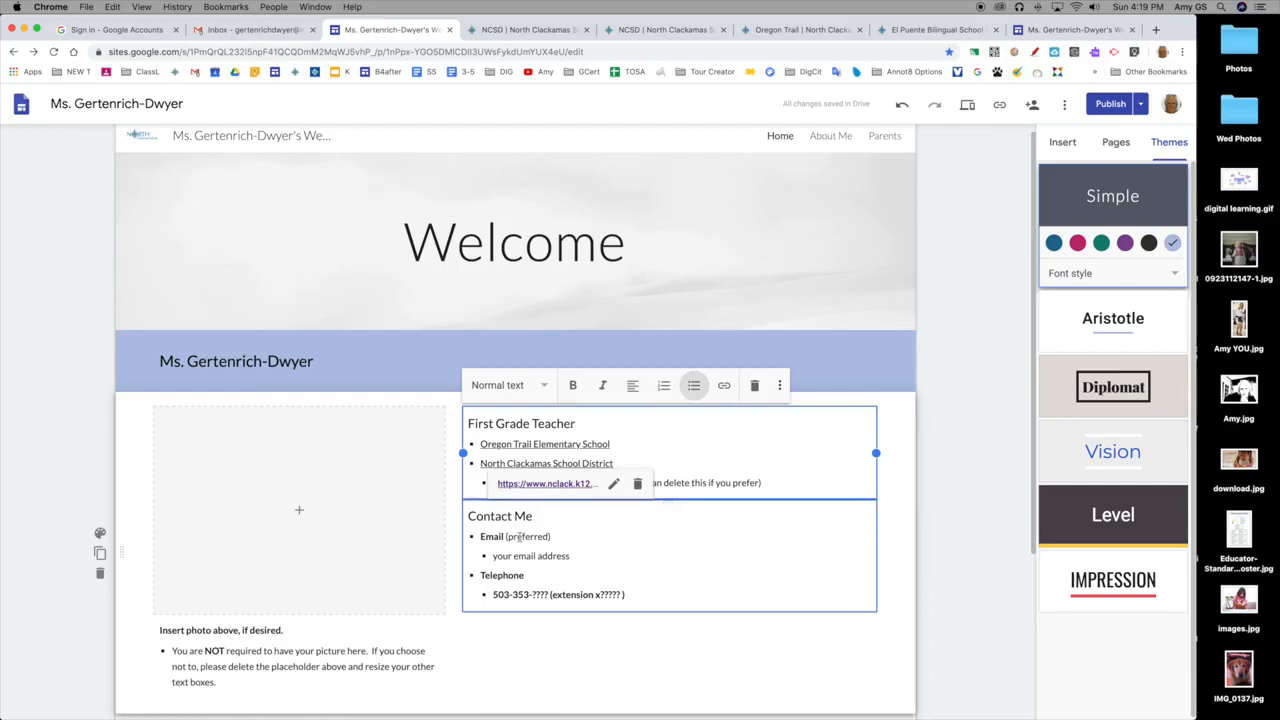
Replace the email placeholder under Contact Me with the teacher's email address as an automatic link, without leaving an extra bullet.
{"action": "left_click_drag", "start_coordinate": [494, 556], "coordinate": [585, 560]}
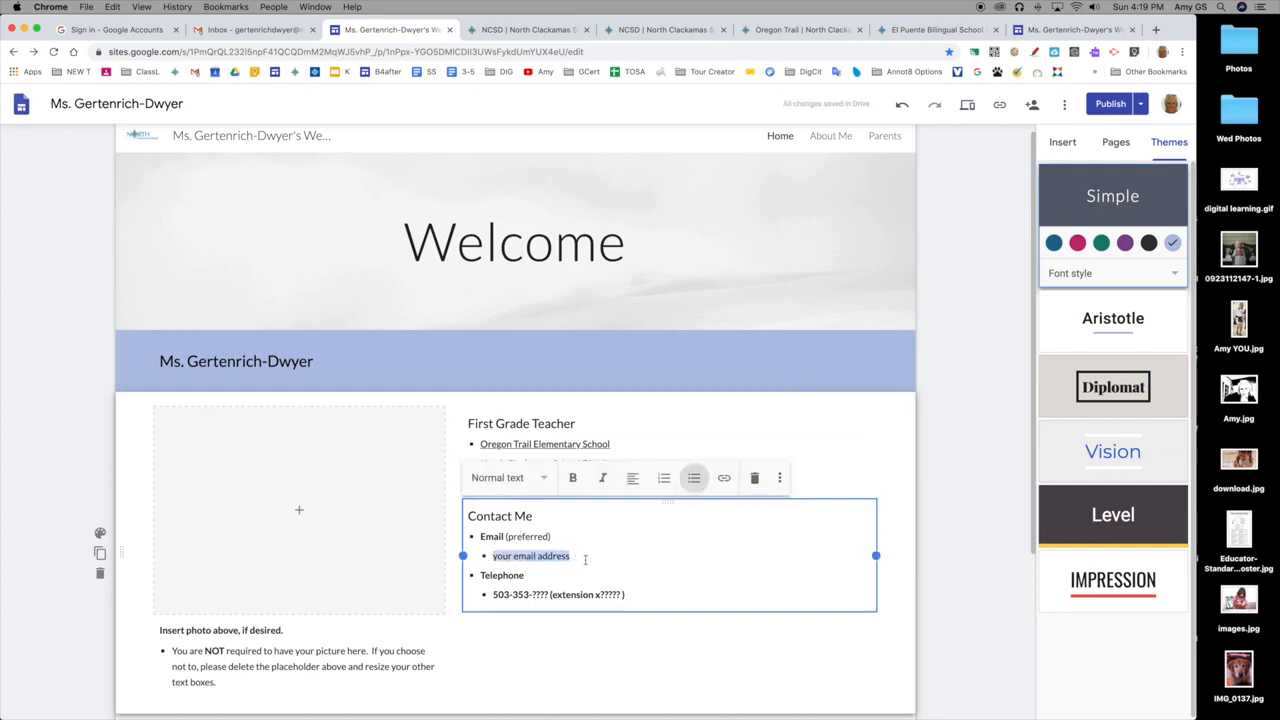
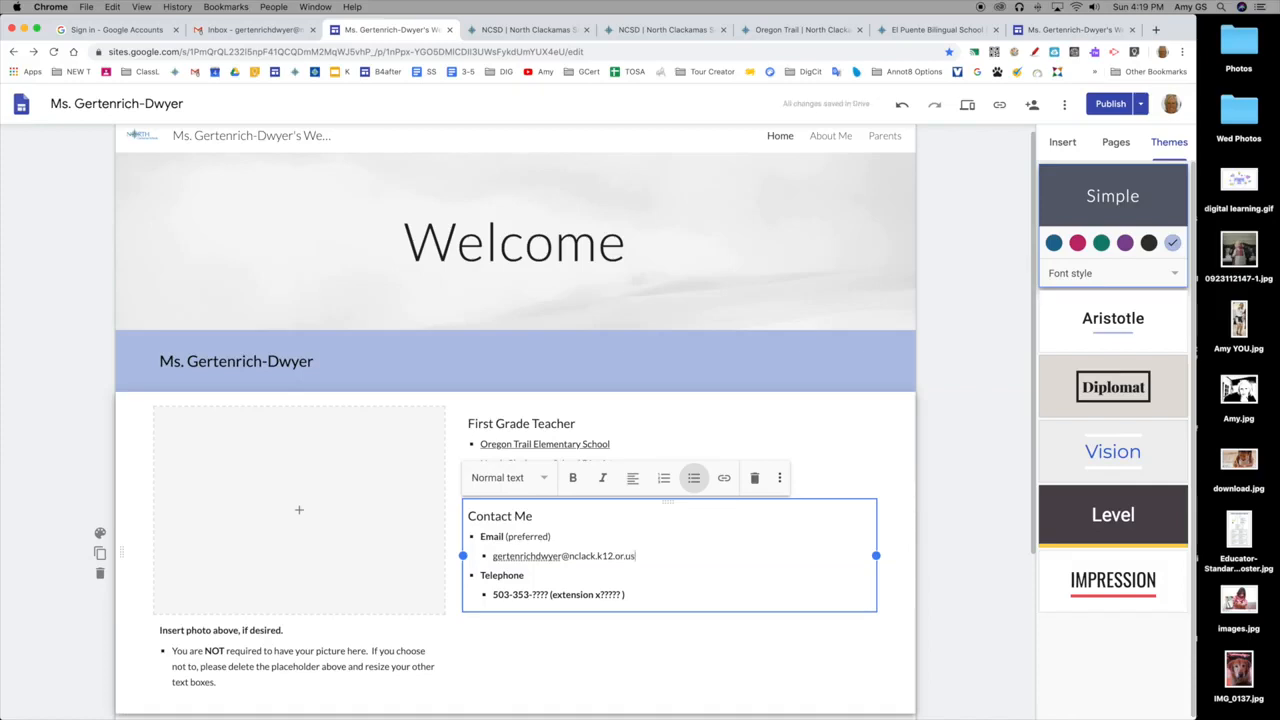
{"action": "key", "text": "Return"}
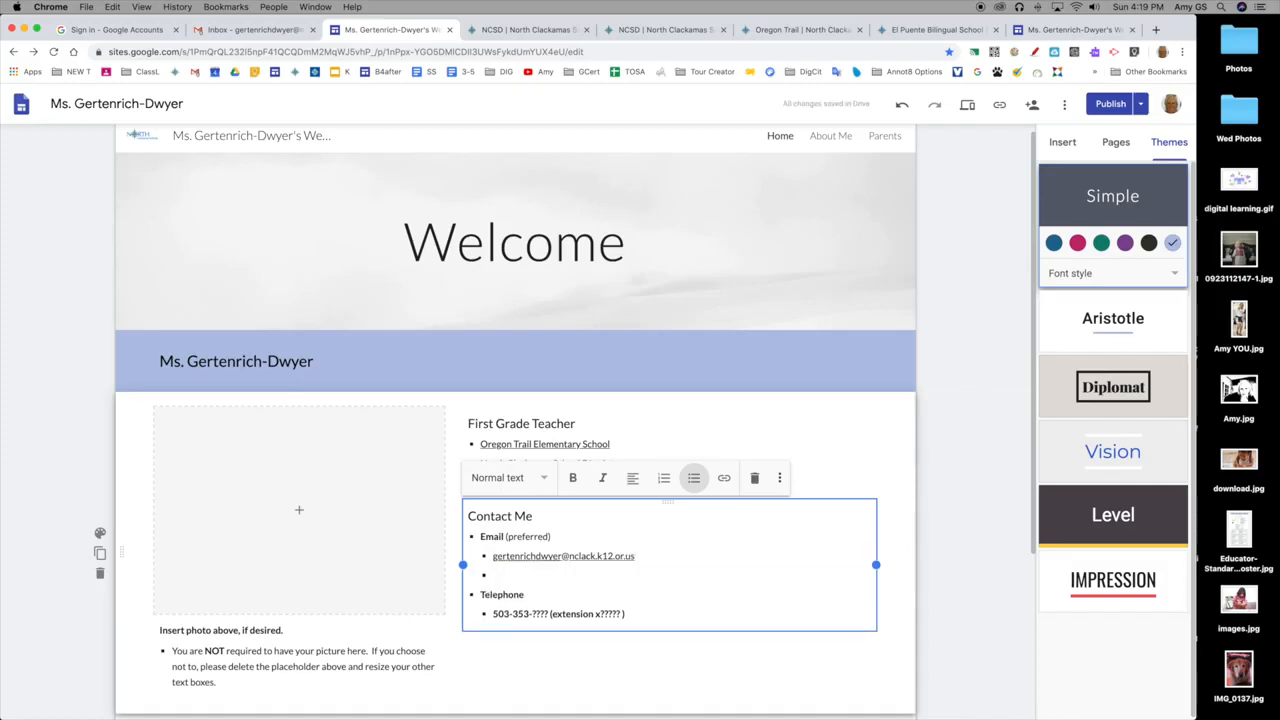
{"action": "key", "text": "BackSpace"}
{"action": "key", "text": "BackSpace"}
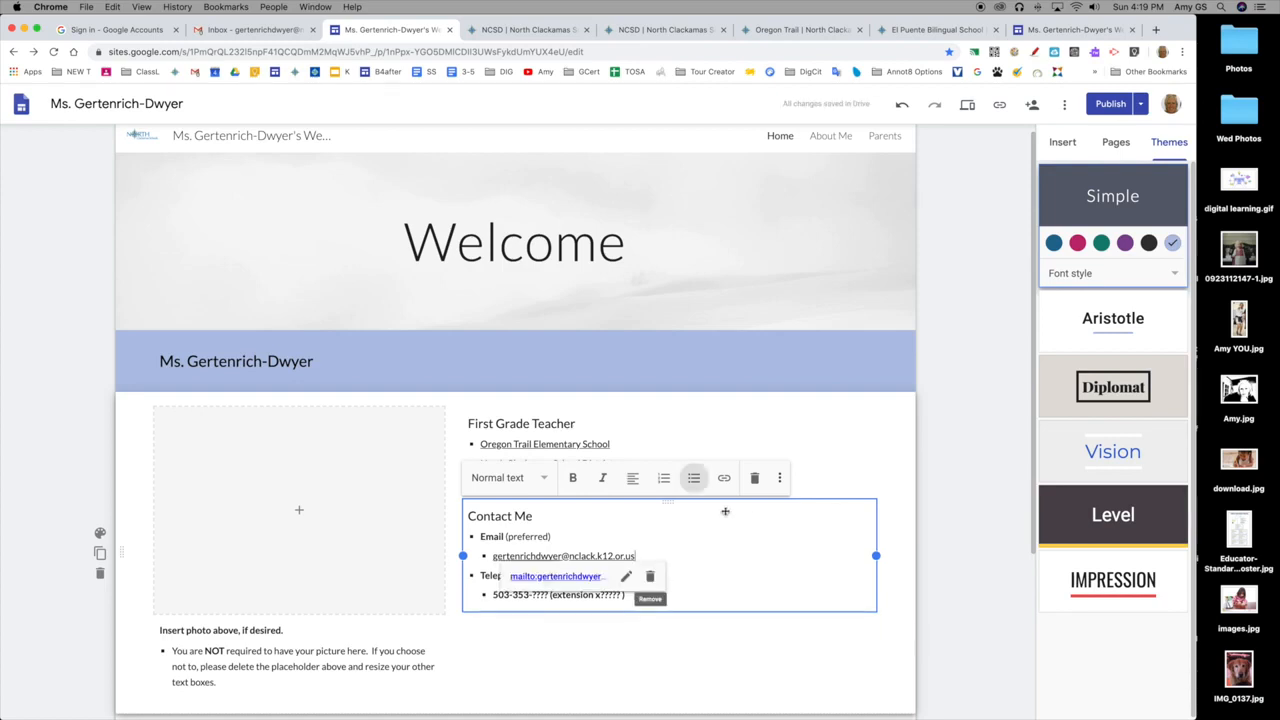
Inspect the email address's mailto link in its edit dialog and close it without changes.
{"action": "scroll", "coordinate": [545, 570], "scroll_direction": "down", "scroll_amount": 1}
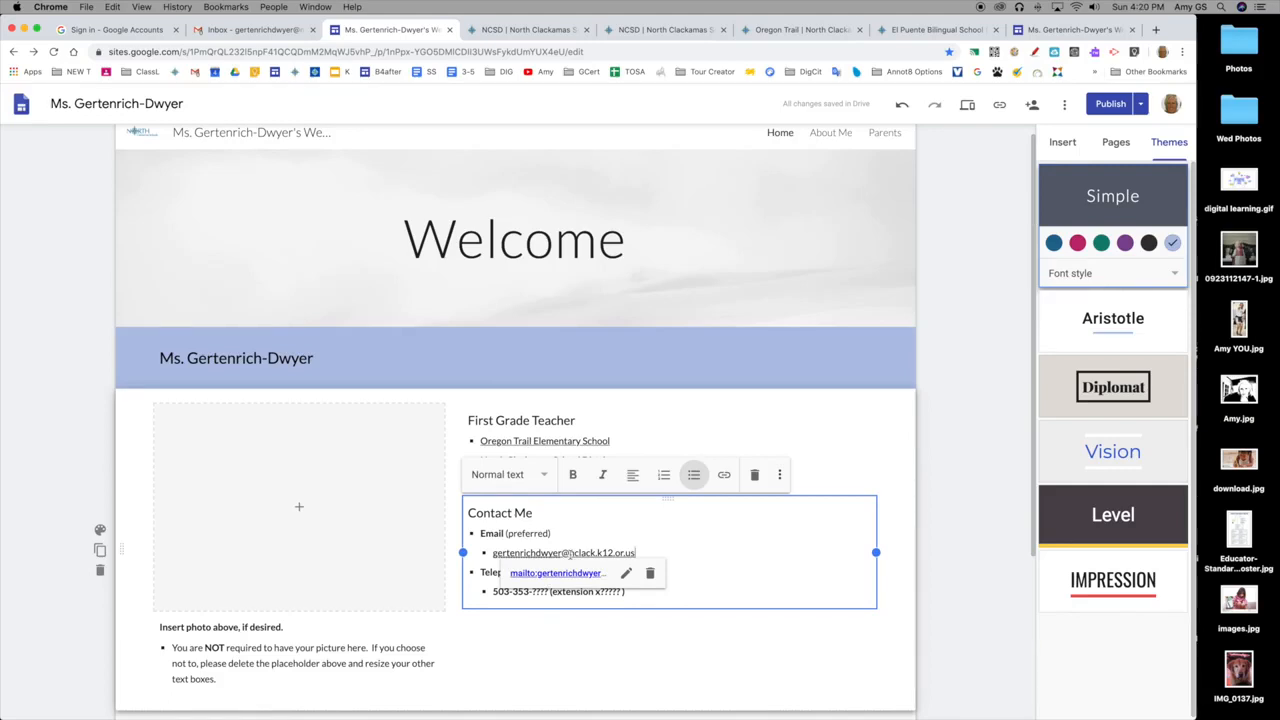
{"action": "left_click", "coordinate": [626, 573]}
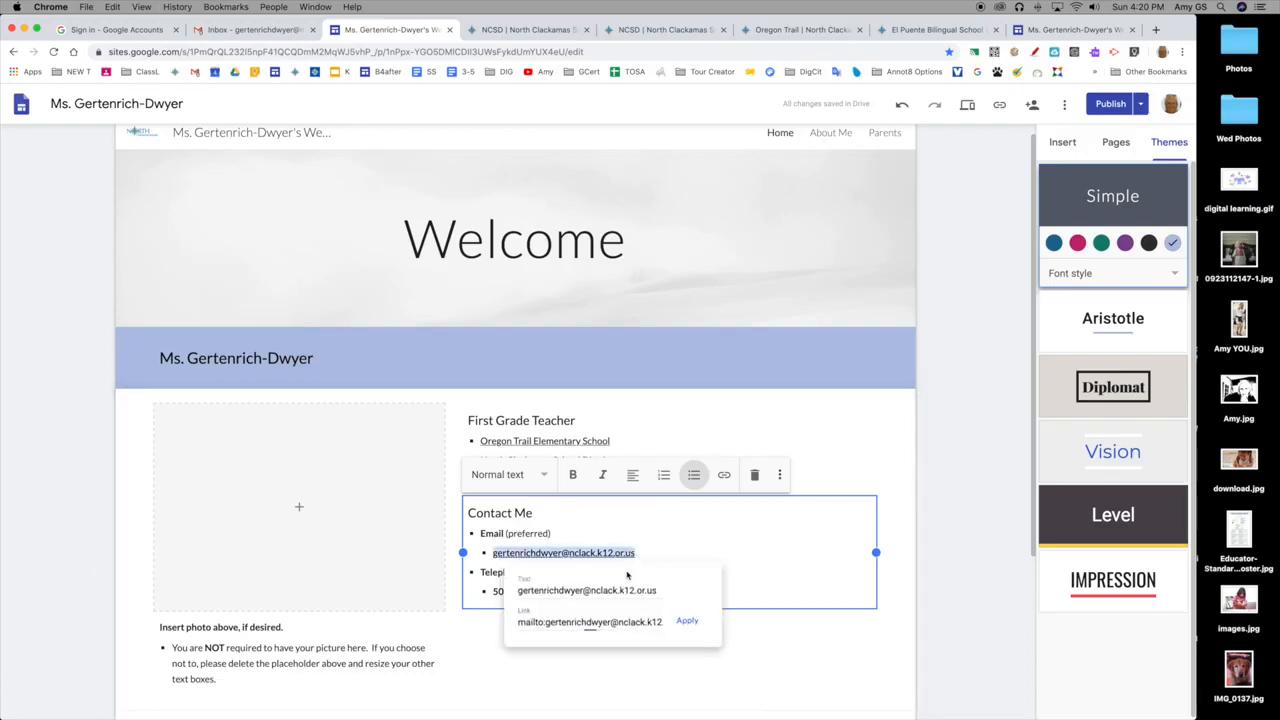
{"action": "left_click", "coordinate": [808, 556]}
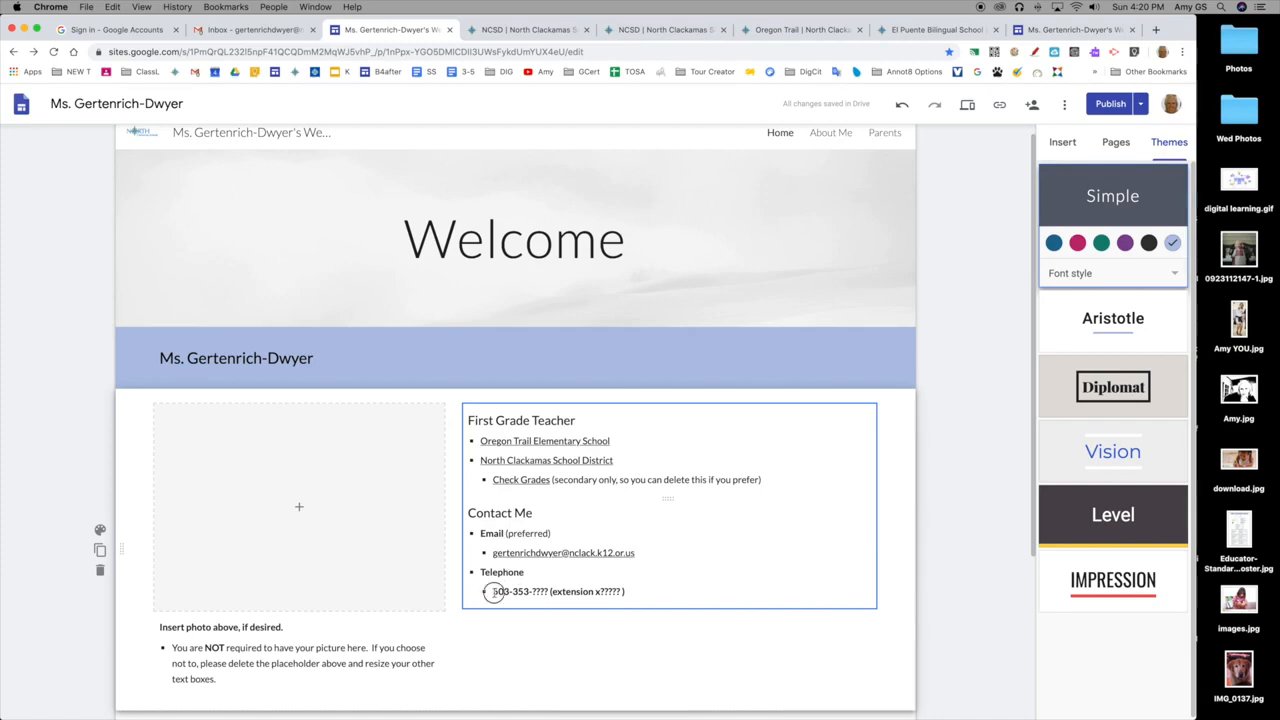
Copy the school's phone number from the contact information on the Oregon Trail Elementary page.
{"action": "left_click", "coordinate": [493, 591]}
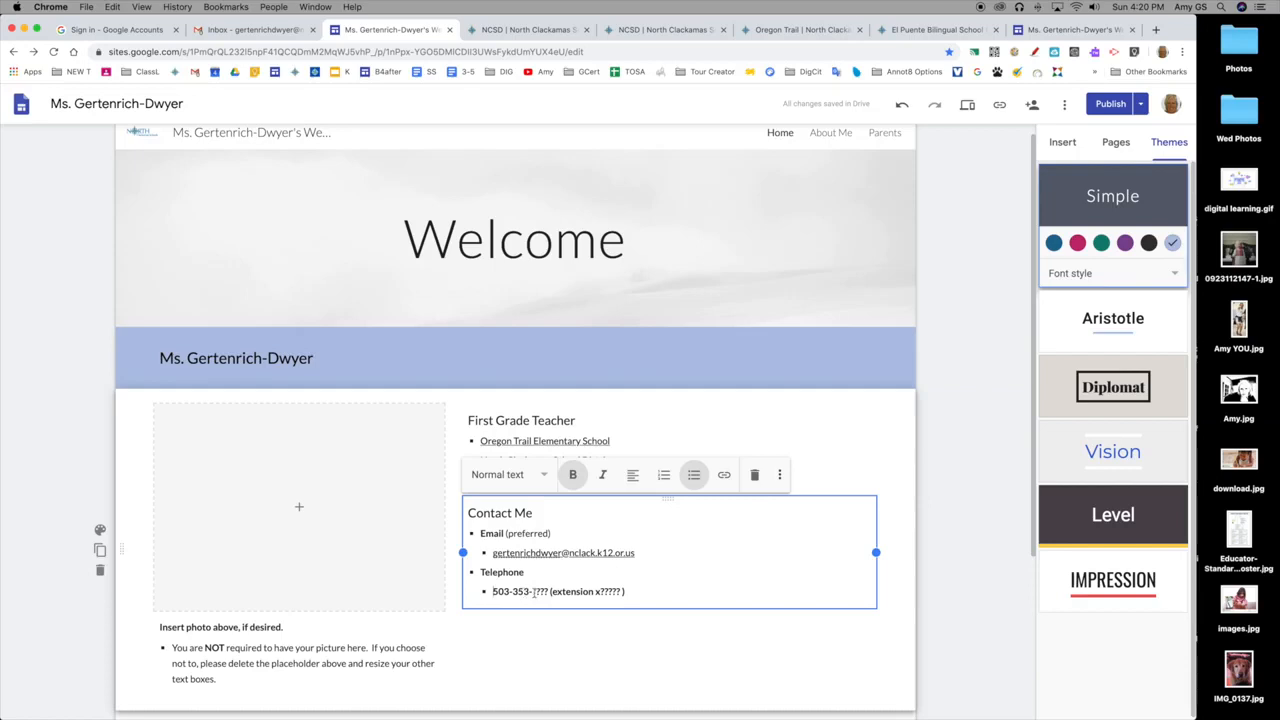
{"action": "left_click_drag", "start_coordinate": [532, 591], "coordinate": [548, 591]}
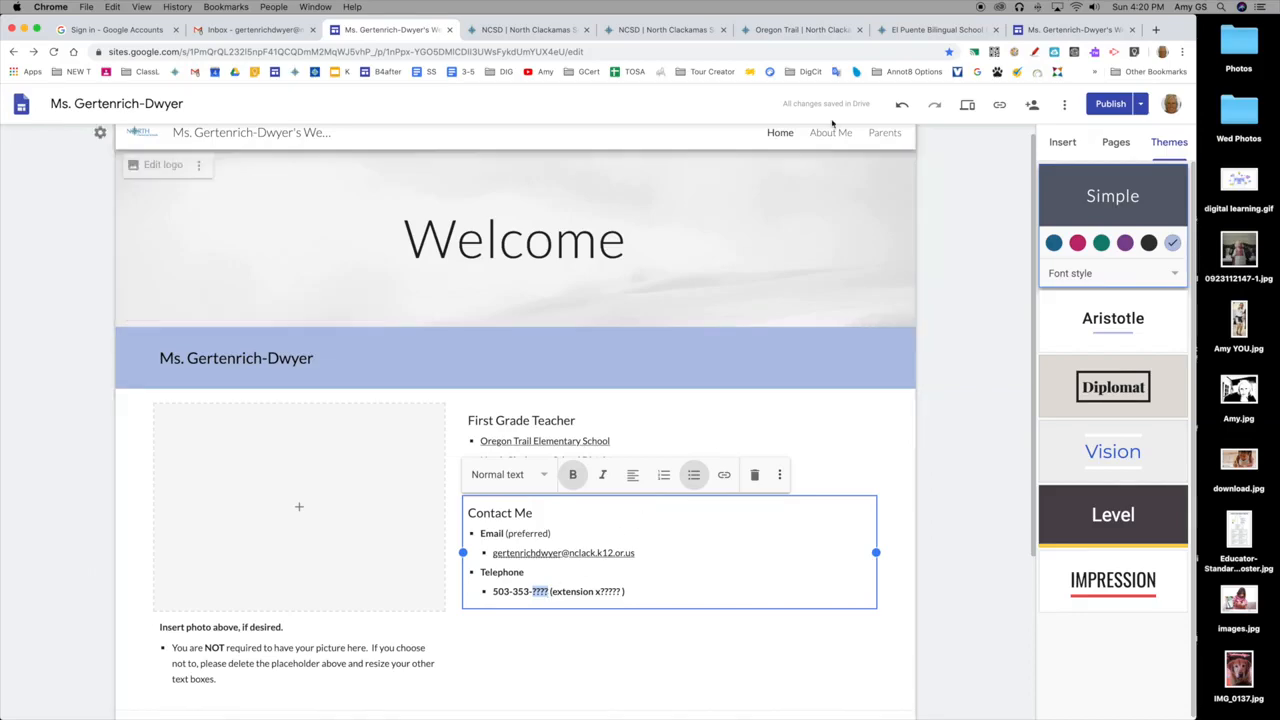
{"action": "left_click", "coordinate": [793, 30]}
{"action": "scroll", "coordinate": [650, 243], "scroll_direction": "down", "scroll_amount": 5}
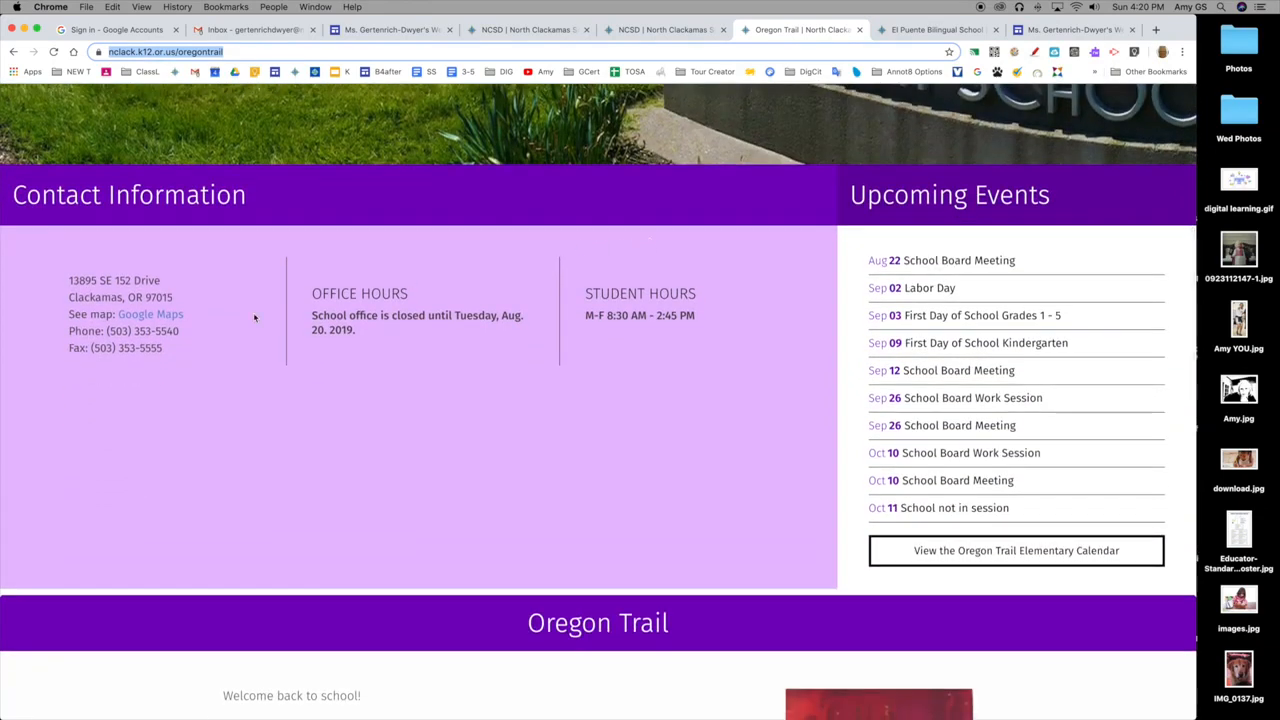
{"action": "left_click_drag", "start_coordinate": [180, 331], "coordinate": [106, 332]}
{"action": "key", "text": "super+c"}
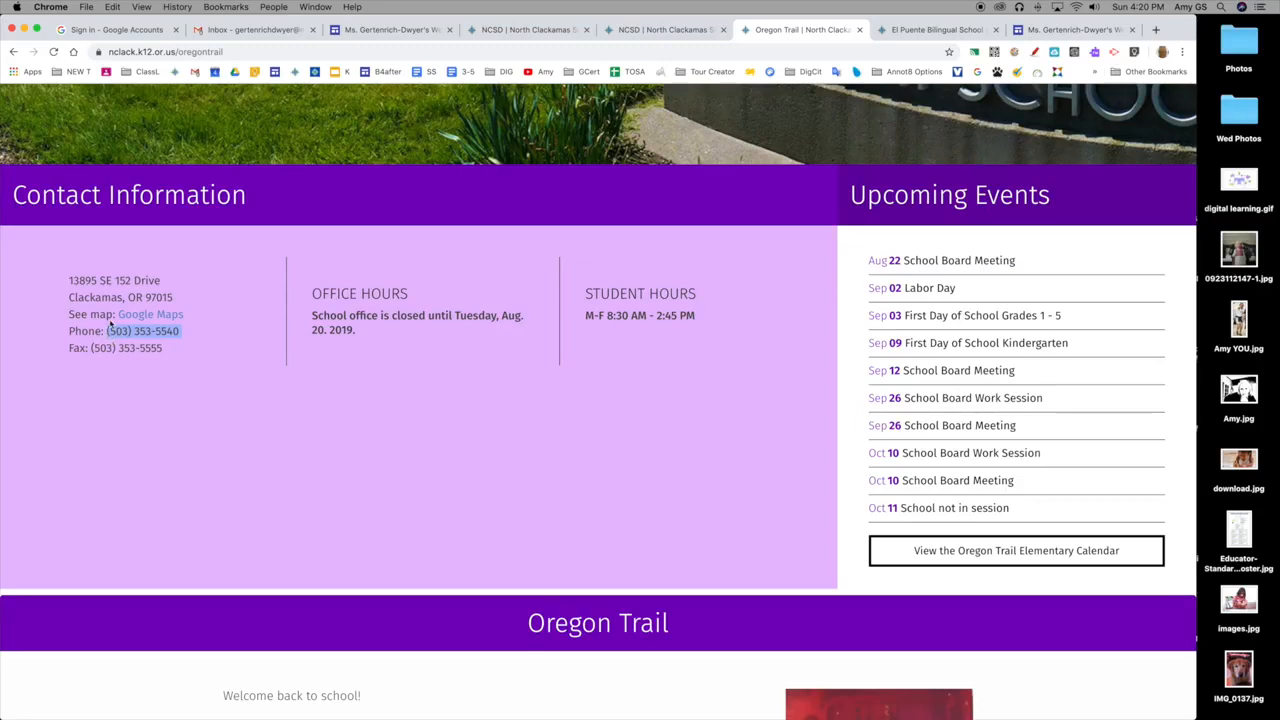
{"action": "left_click", "coordinate": [112, 7]}
{"action": "left_click", "coordinate": [125, 67]}
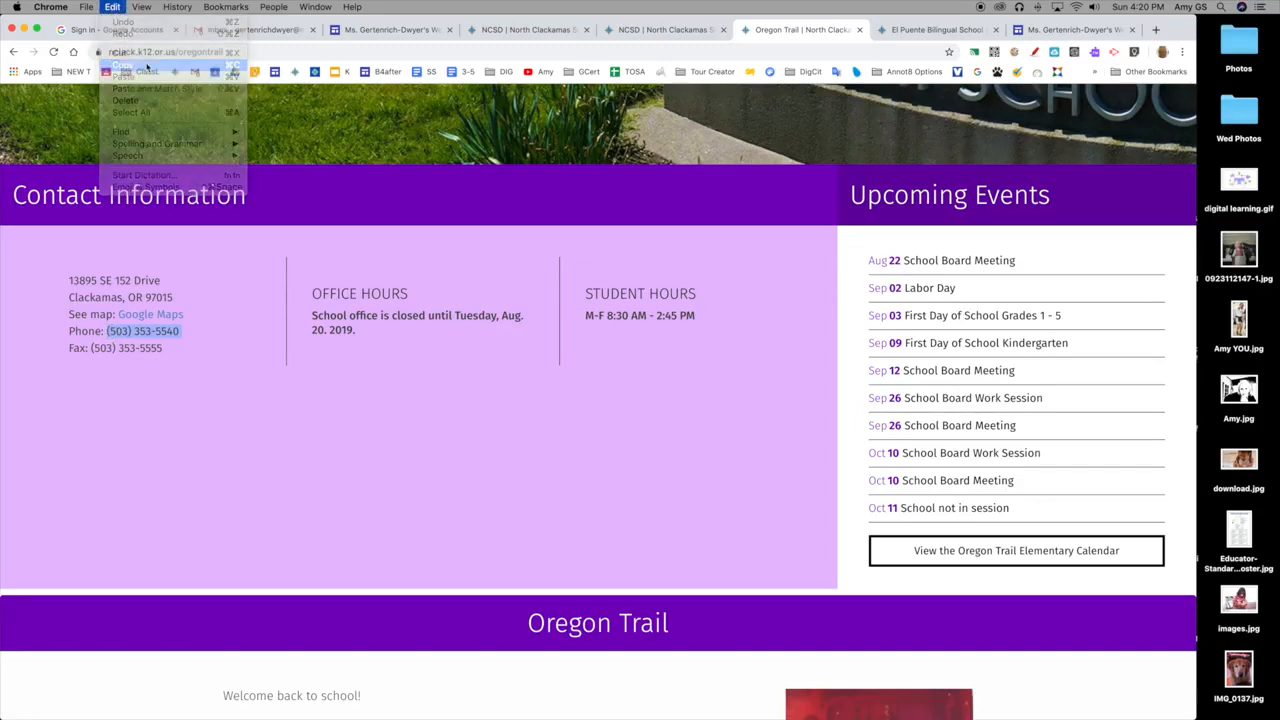
Return to the site editor and replace the telephone number placeholder before the extension with the copied school phone number.
{"action": "left_click", "coordinate": [352, 30]}
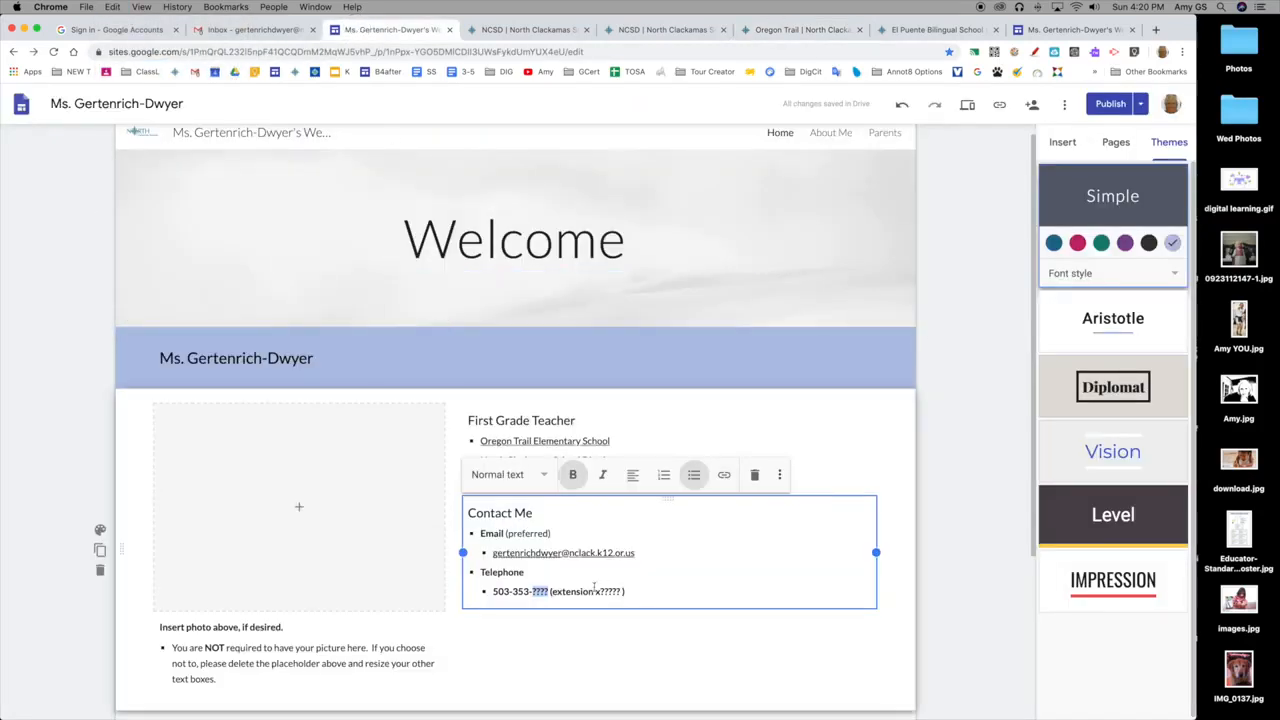
{"action": "left_click_drag", "start_coordinate": [549, 592], "coordinate": [491, 592]}
{"action": "left_click", "coordinate": [112, 7]}
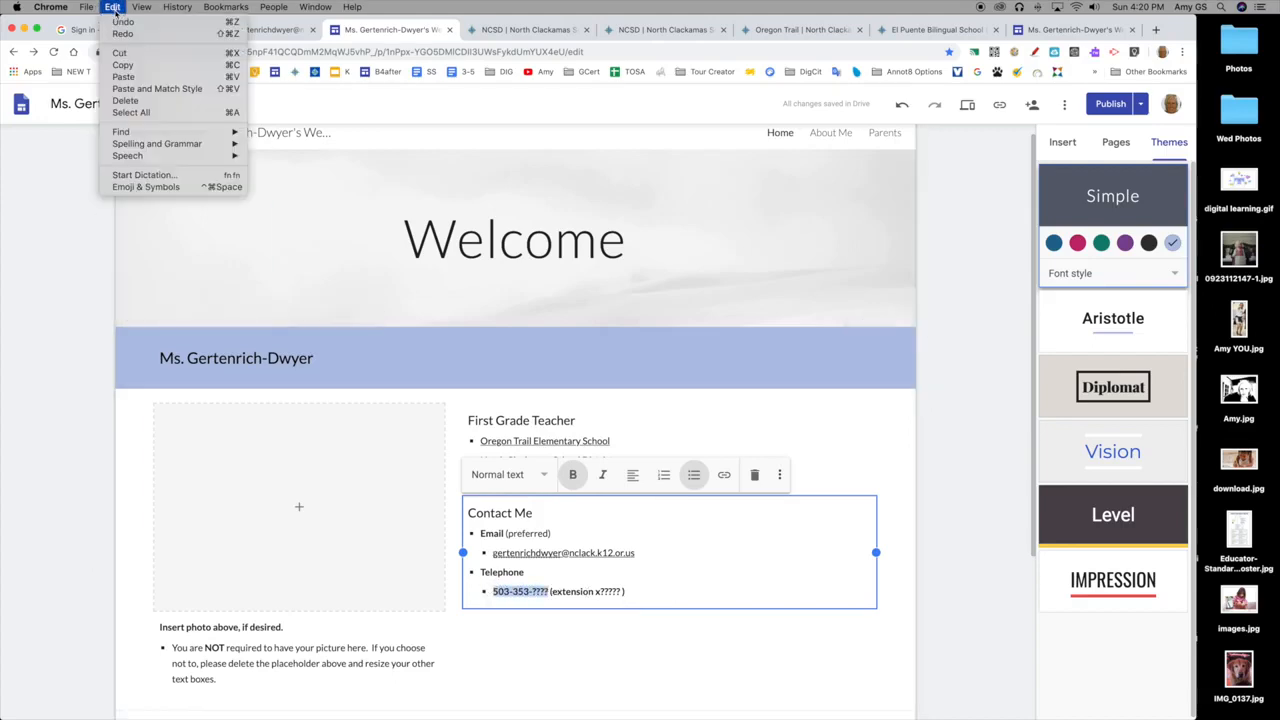
{"action": "left_click", "coordinate": [143, 78]}
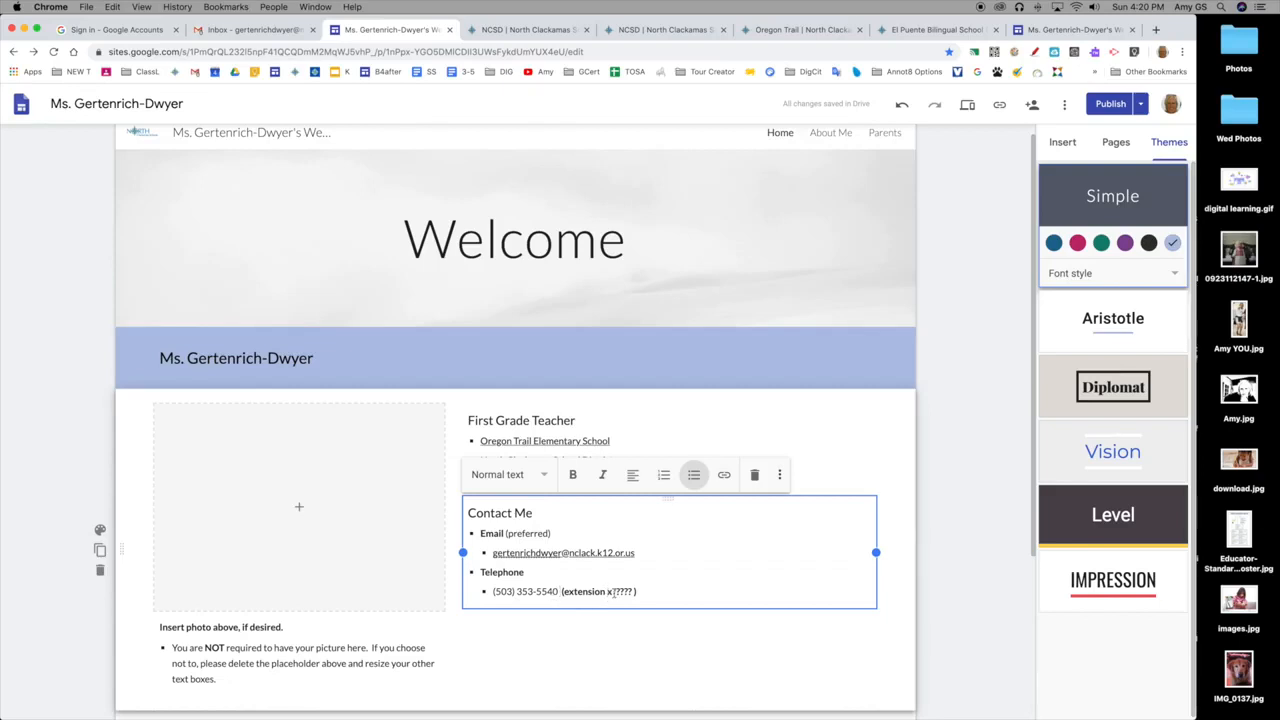
{"action": "left_click_drag", "start_coordinate": [612, 592], "coordinate": [631, 592]}
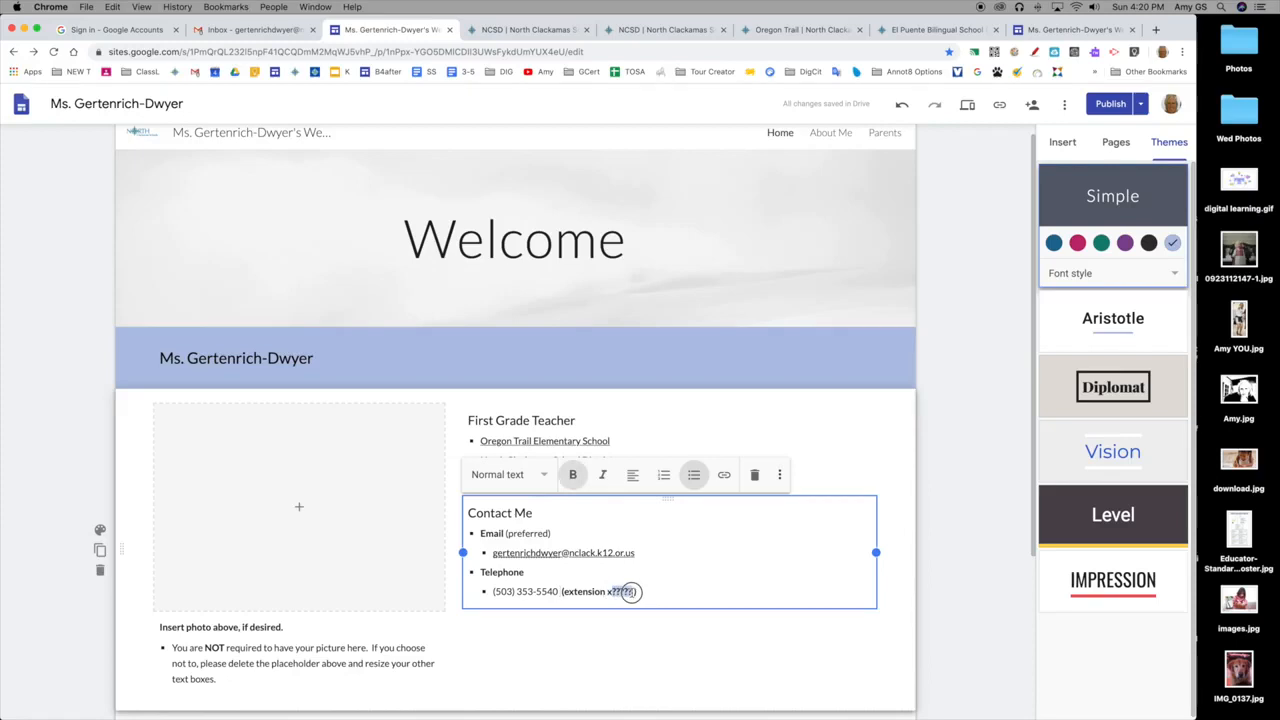
{"action": "left_click_drag", "start_coordinate": [645, 591], "coordinate": [558, 591]}
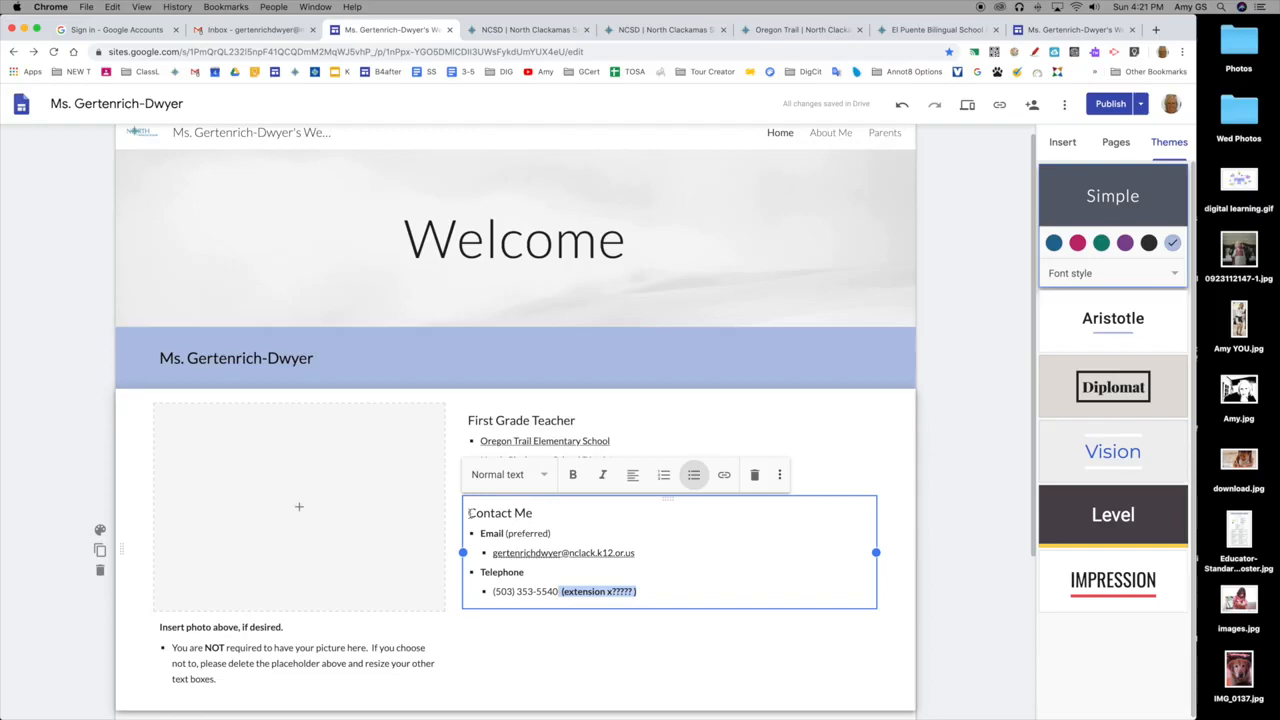
Upload IMG_0137.jpg from the Desktop folder into the empty photo placeholder beside the teacher information.
{"action": "scroll", "coordinate": [469, 512], "scroll_direction": "down", "scroll_amount": 3}
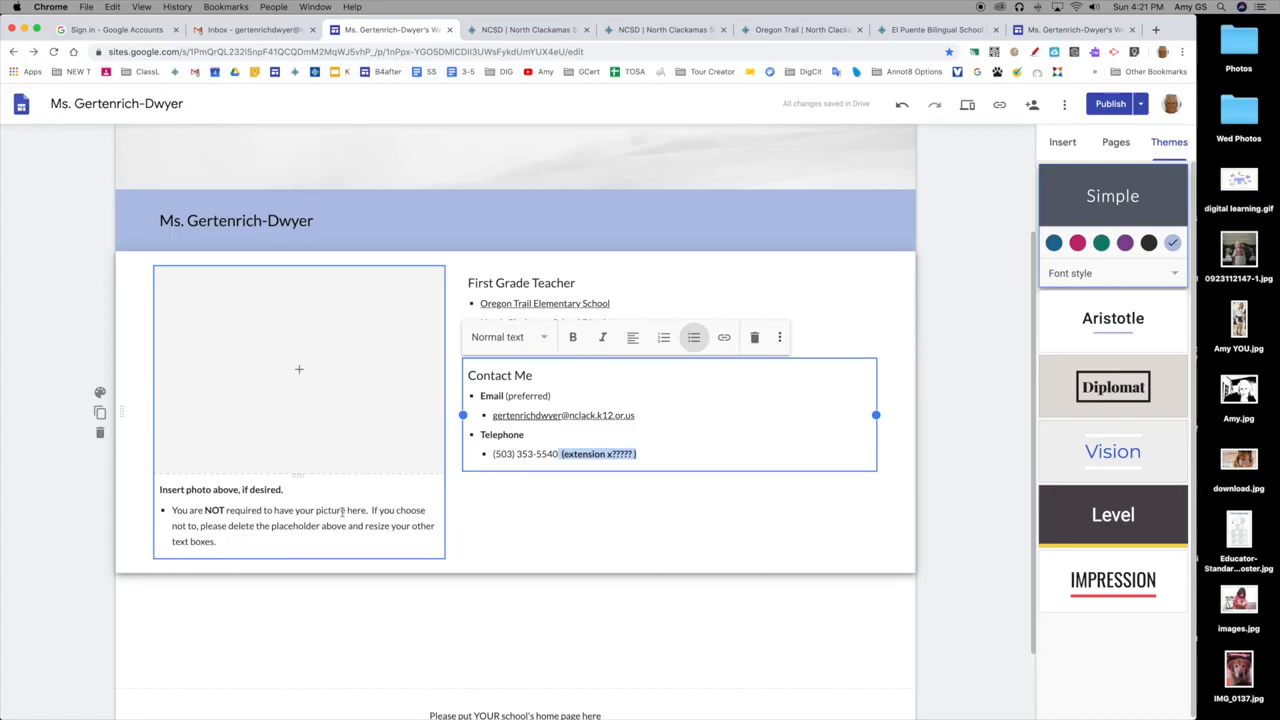
{"action": "left_click", "coordinate": [346, 423]}
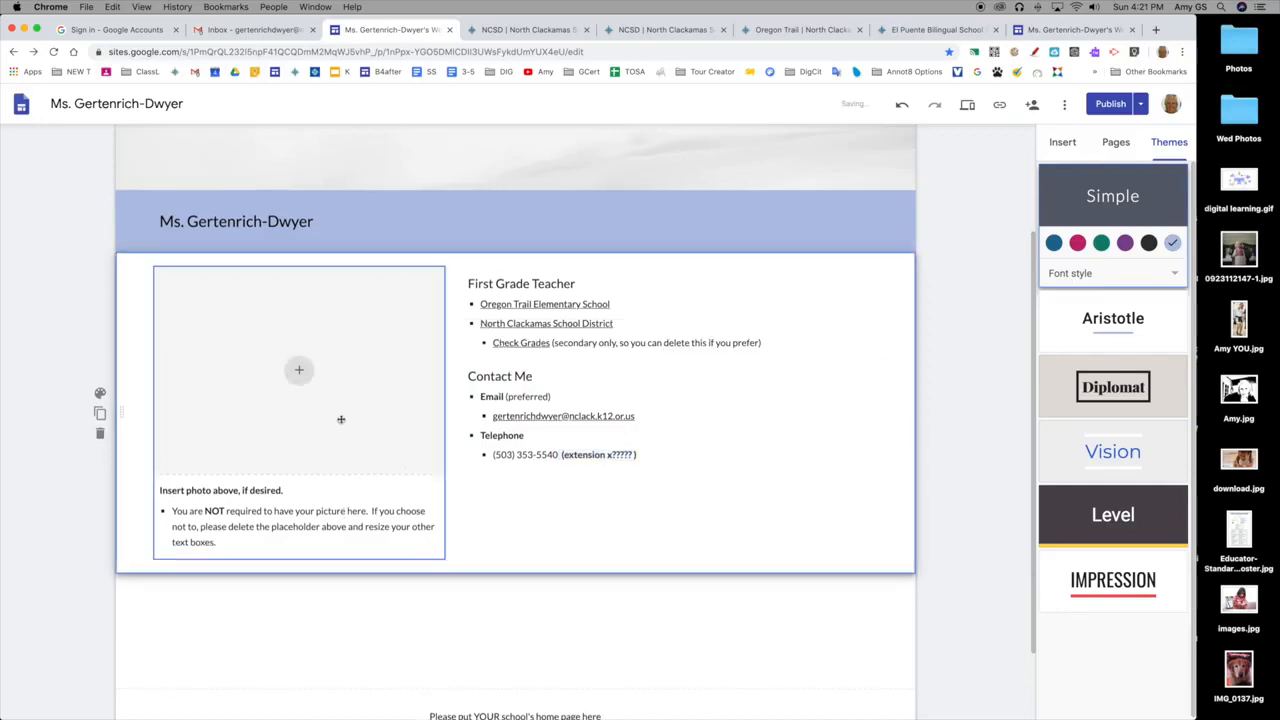
{"action": "left_click", "coordinate": [529, 517]}
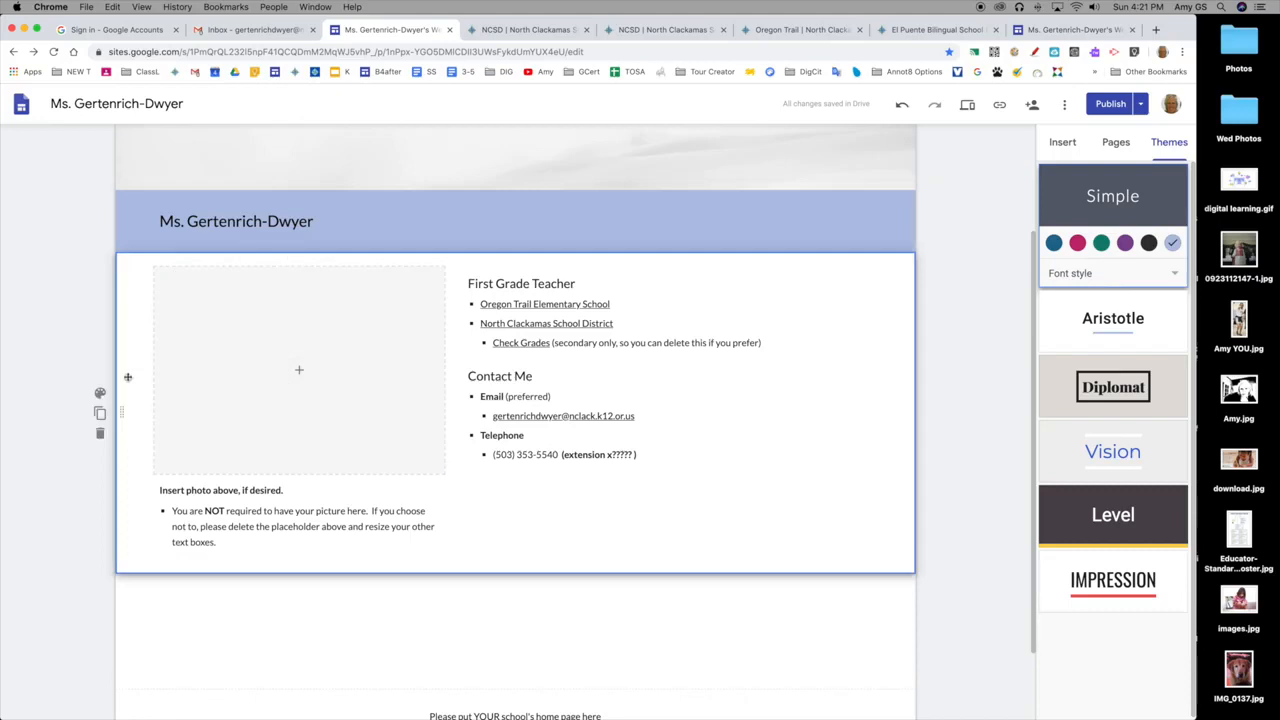
{"action": "left_click", "coordinate": [261, 444]}
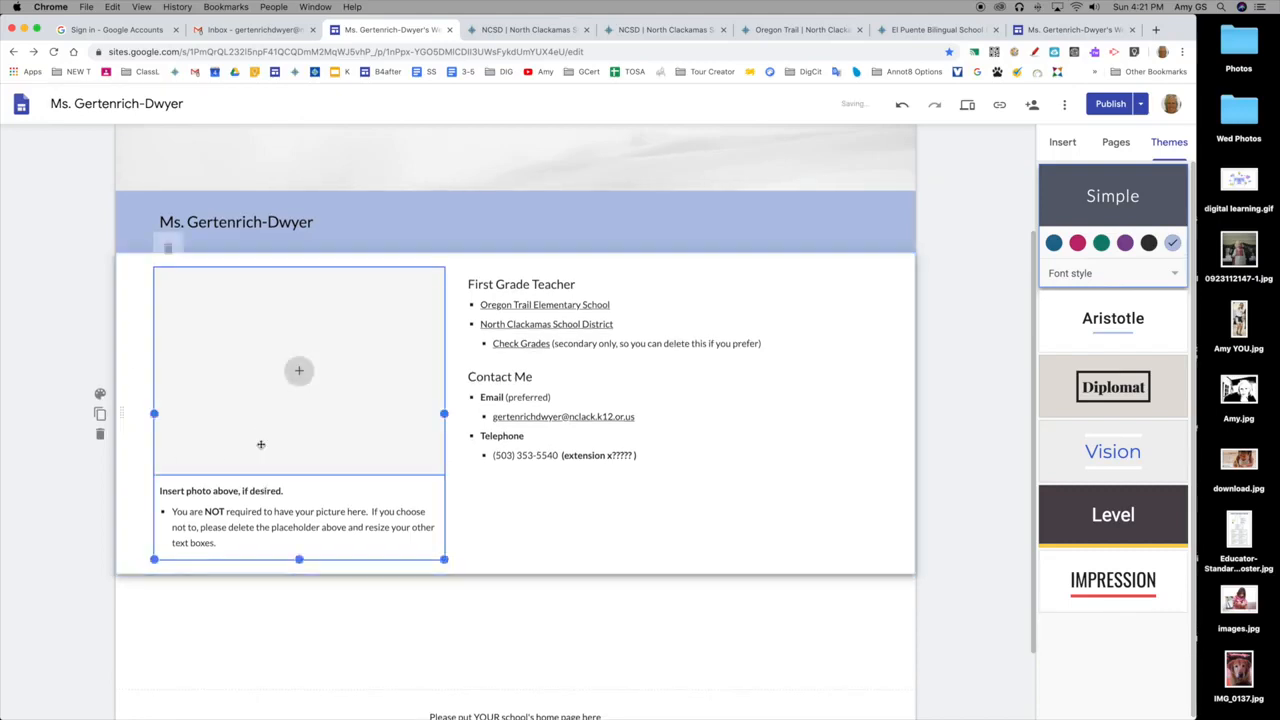
{"action": "left_click", "coordinate": [299, 374]}
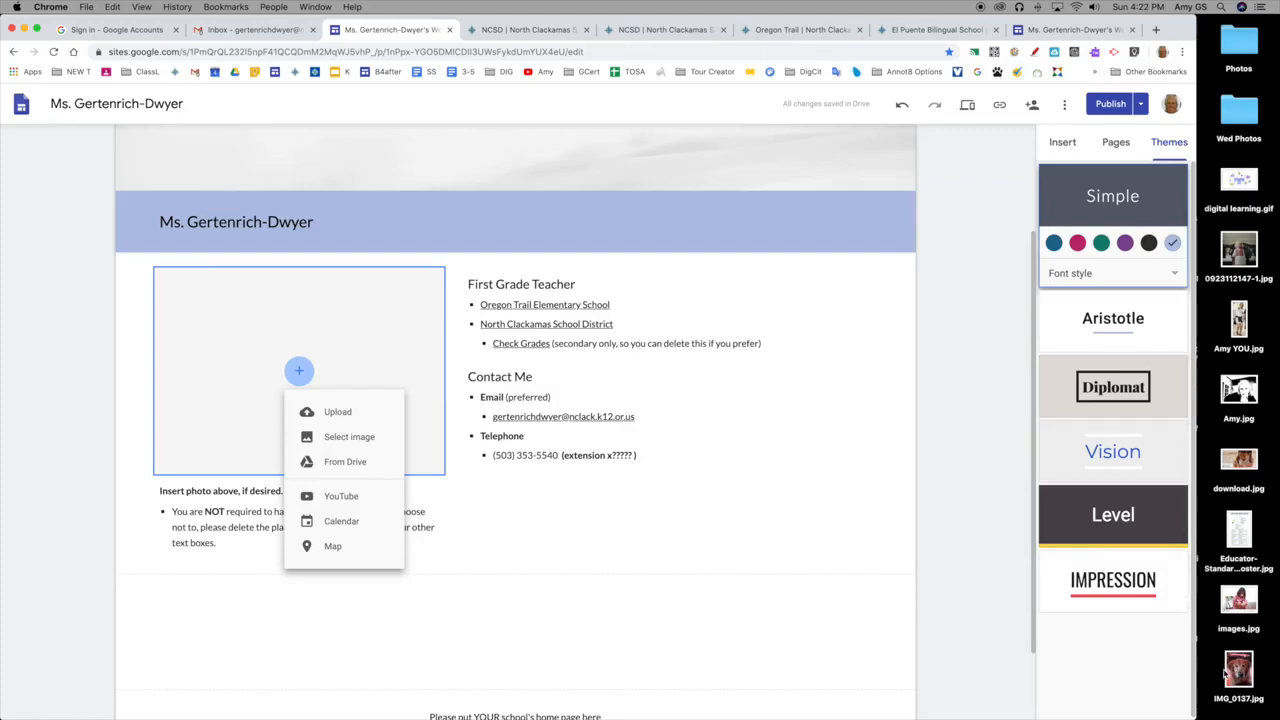
{"action": "left_click", "coordinate": [342, 419]}
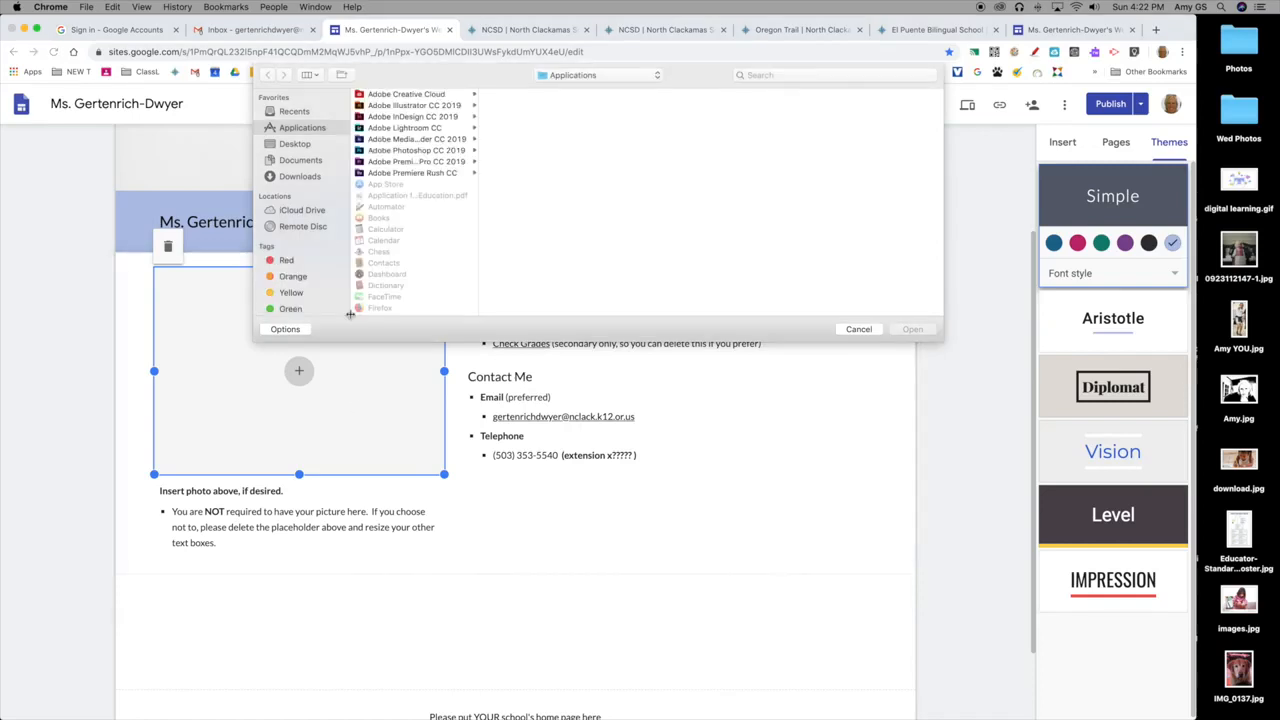
{"action": "left_click", "coordinate": [294, 146]}
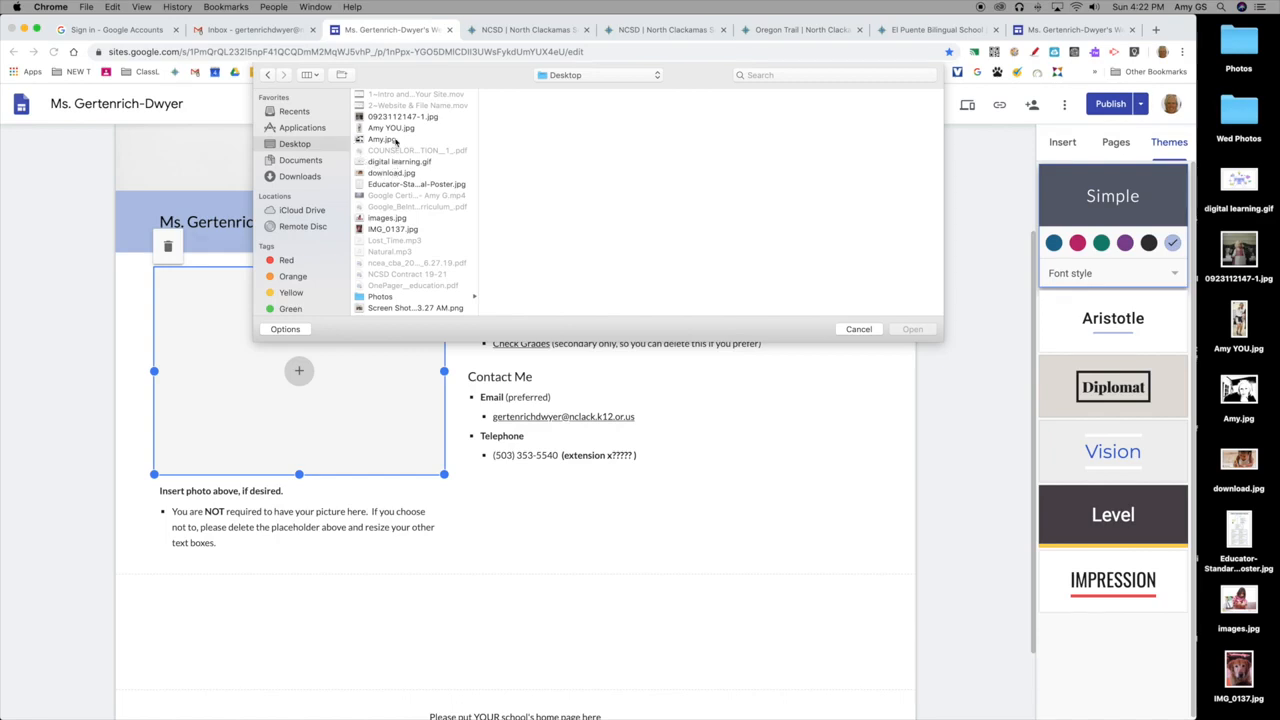
{"action": "scroll", "coordinate": [397, 165], "scroll_direction": "down", "scroll_amount": 1}
{"action": "left_click", "coordinate": [398, 227]}
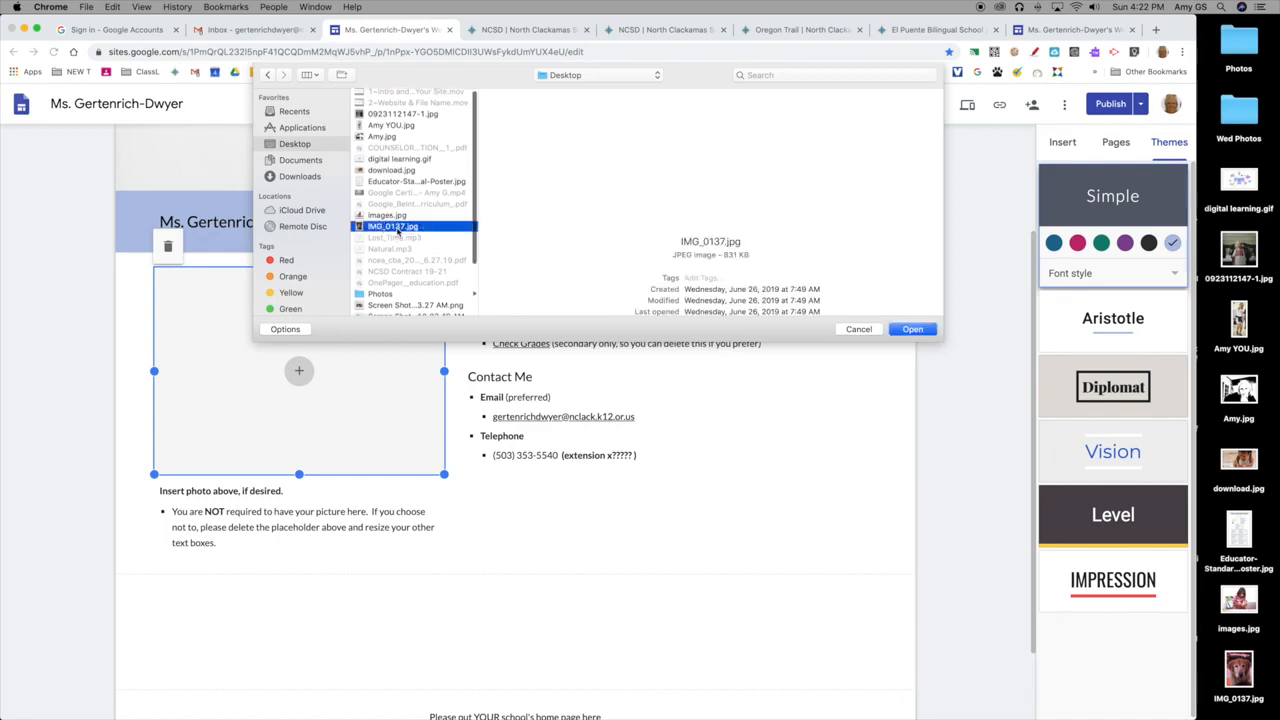
{"action": "left_click", "coordinate": [915, 332]}
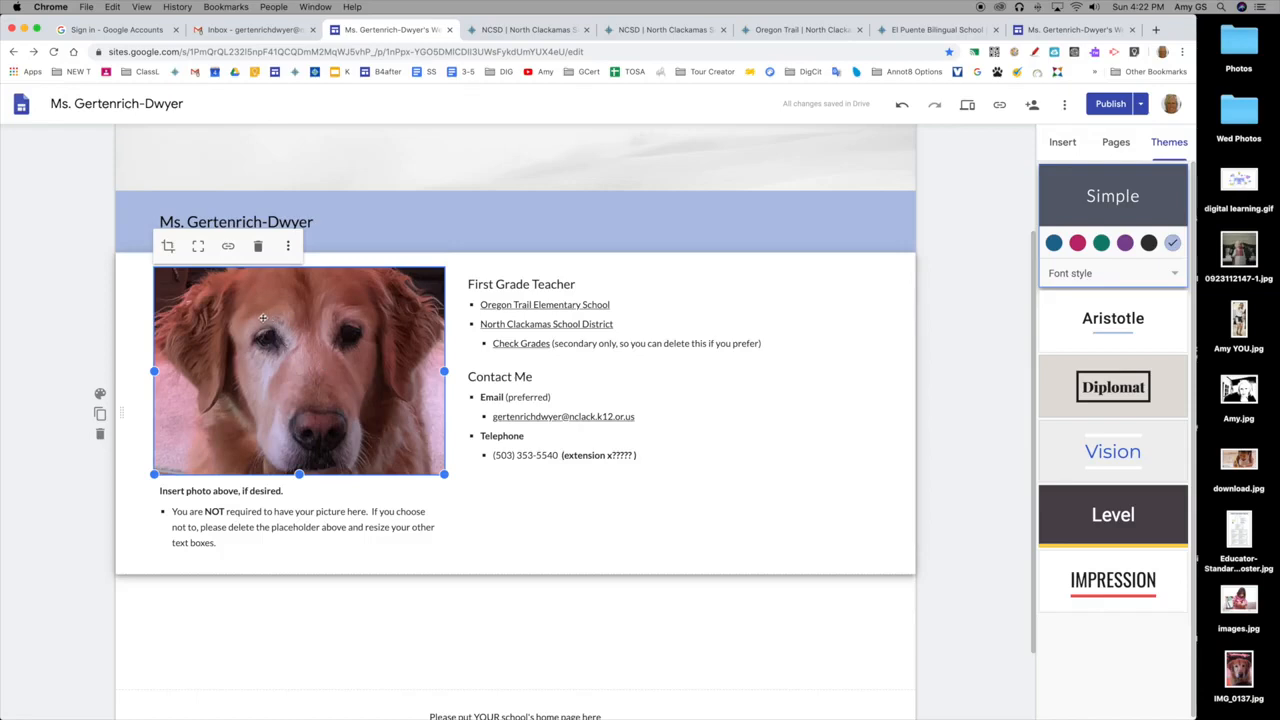
Make the dog photo slightly taller and shift the image up a little within its crop frame.
{"action": "mouse_move", "coordinate": [443, 474]}
{"action": "left_mouse_down"}
{"action": "mouse_move", "coordinate": [322, 425]}
{"action": "mouse_move", "coordinate": [309, 382]}
{"action": "mouse_move", "coordinate": [449, 389]}
{"action": "mouse_move", "coordinate": [436, 488]}
{"action": "left_mouse_up"}
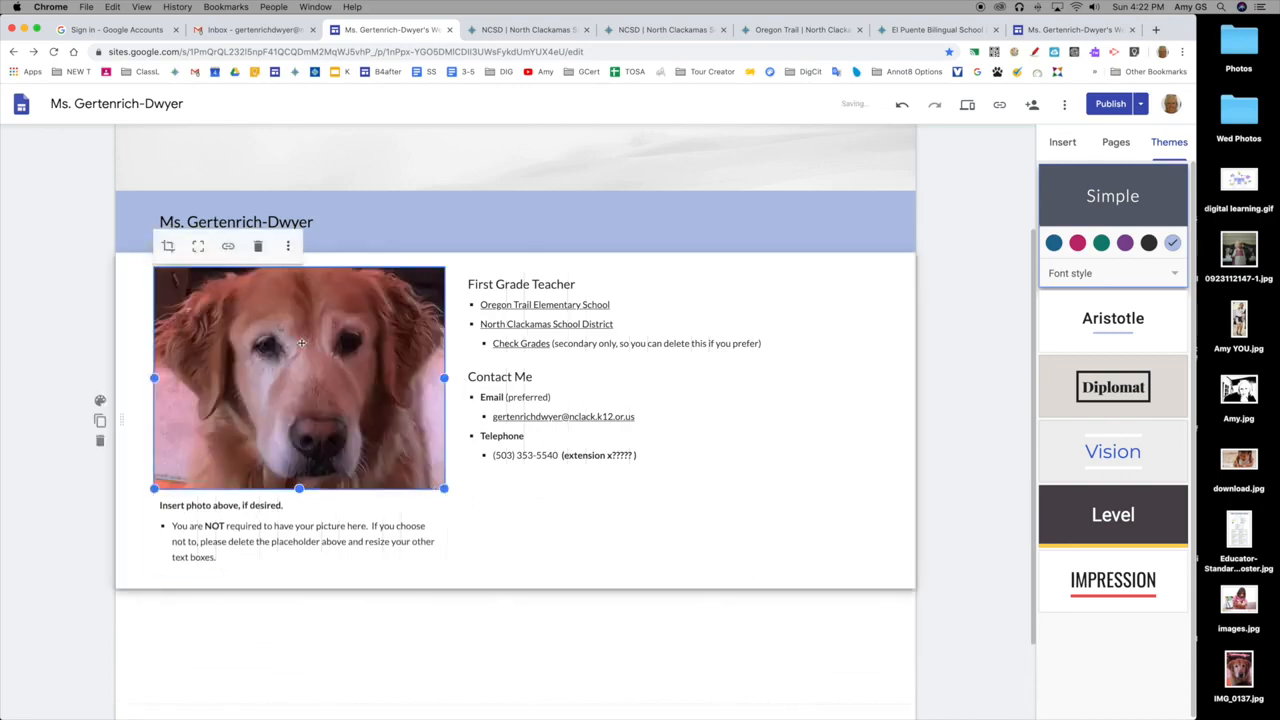
{"action": "left_click", "coordinate": [172, 250]}
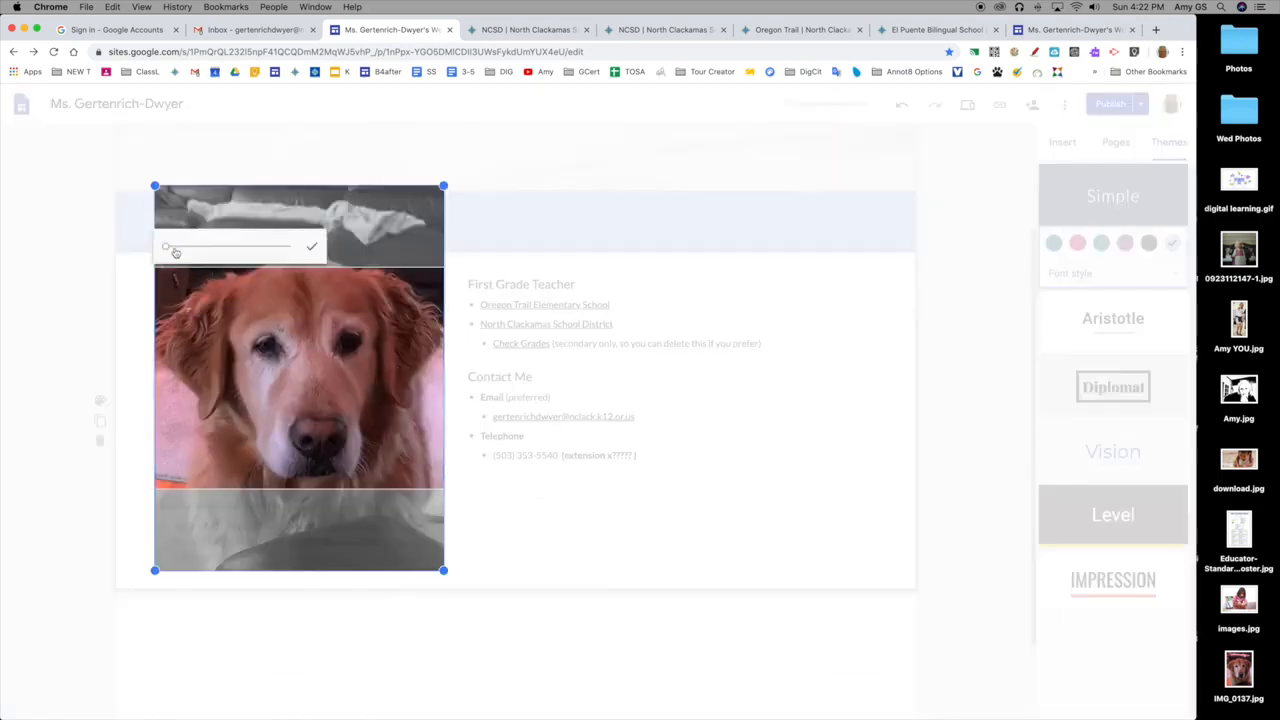
{"action": "mouse_move", "coordinate": [288, 365]}
{"action": "left_mouse_down"}
{"action": "mouse_move", "coordinate": [288, 317]}
{"action": "mouse_move", "coordinate": [287, 388]}
{"action": "mouse_move", "coordinate": [289, 357]}
{"action": "left_mouse_up"}
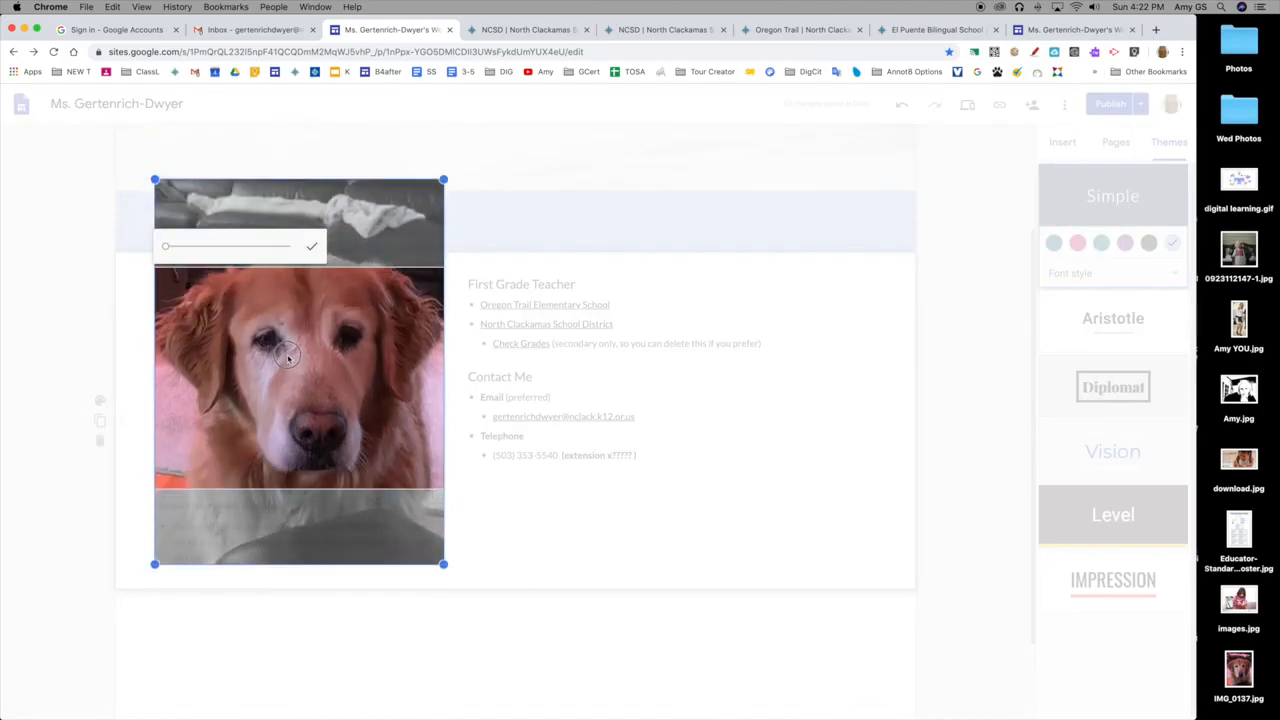
{"action": "left_click", "coordinate": [312, 249]}
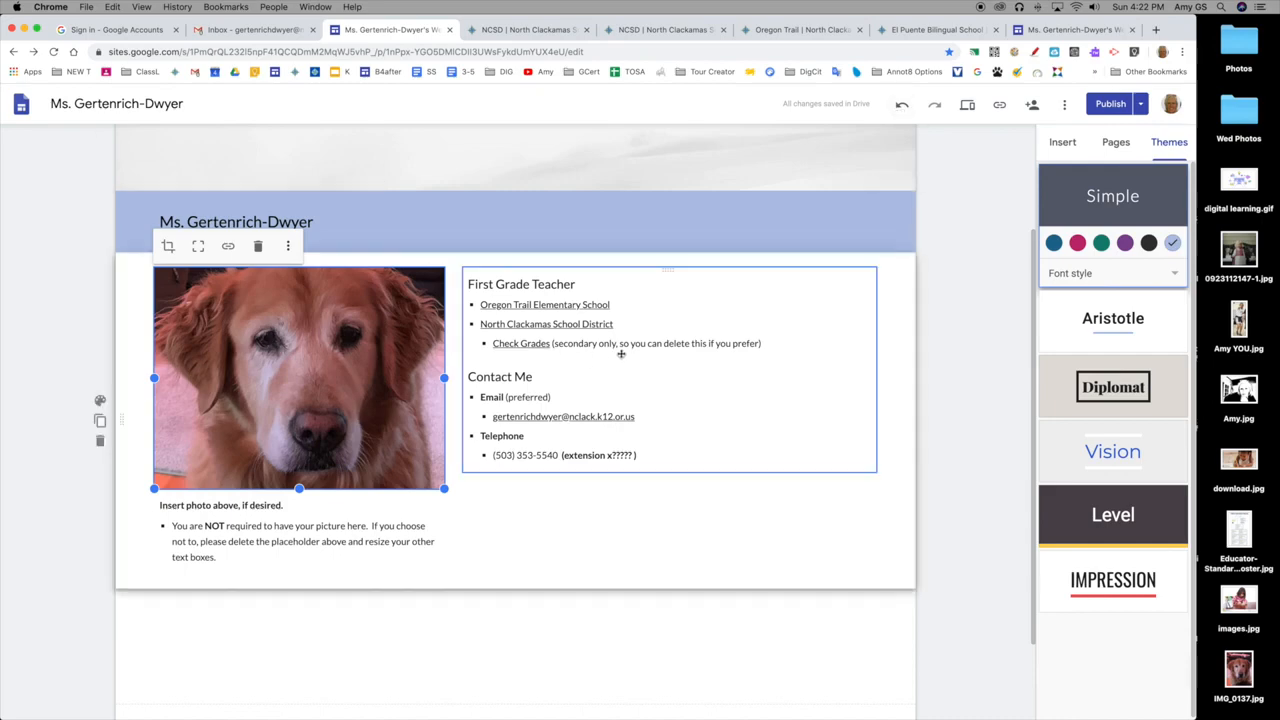
Delete the "Insert photo above, if desired." instruction text box below the photo.
{"action": "scroll", "coordinate": [340, 462], "scroll_direction": "down", "scroll_amount": 2}
{"action": "left_click", "coordinate": [255, 488]}
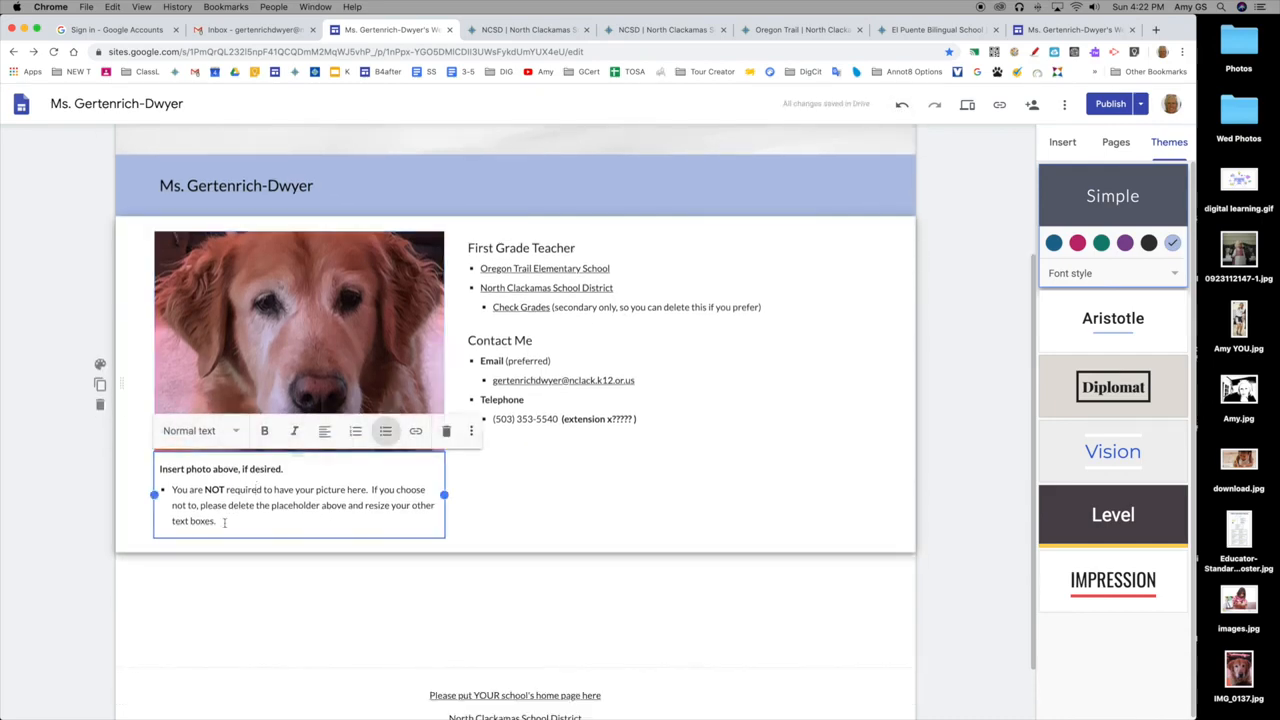
{"action": "left_click", "coordinate": [475, 488]}
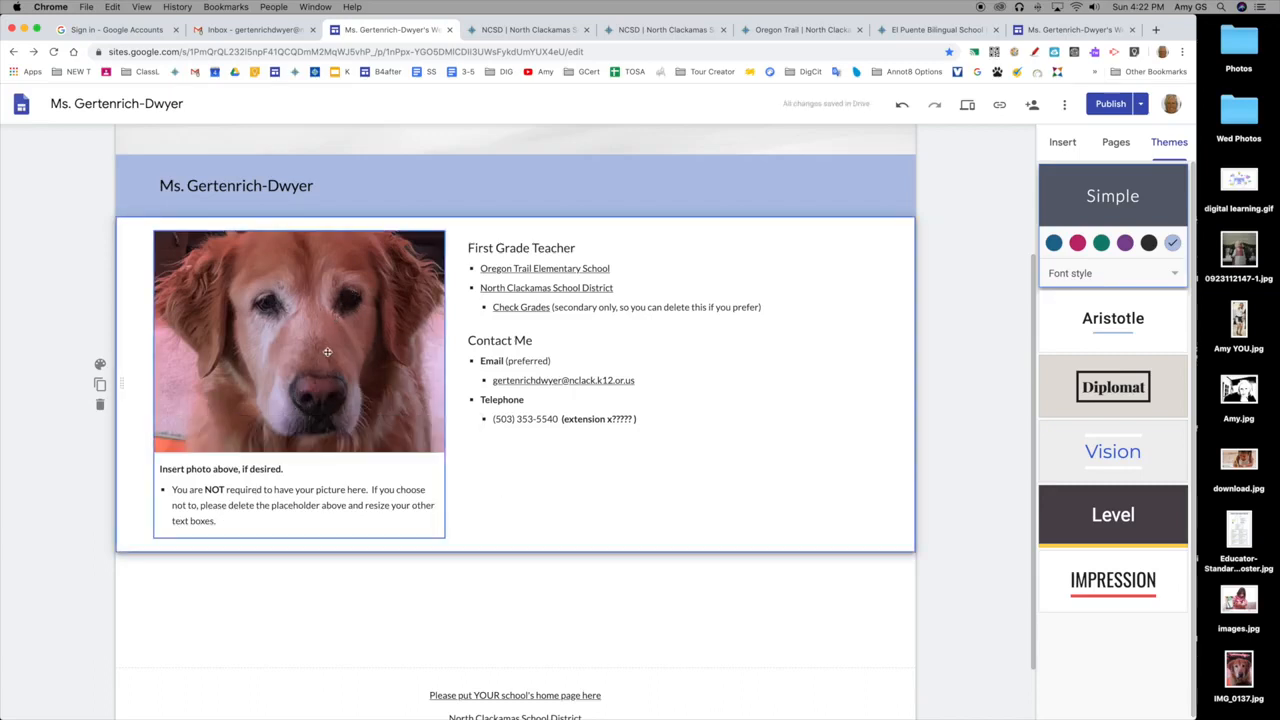
{"action": "left_click", "coordinate": [302, 466]}
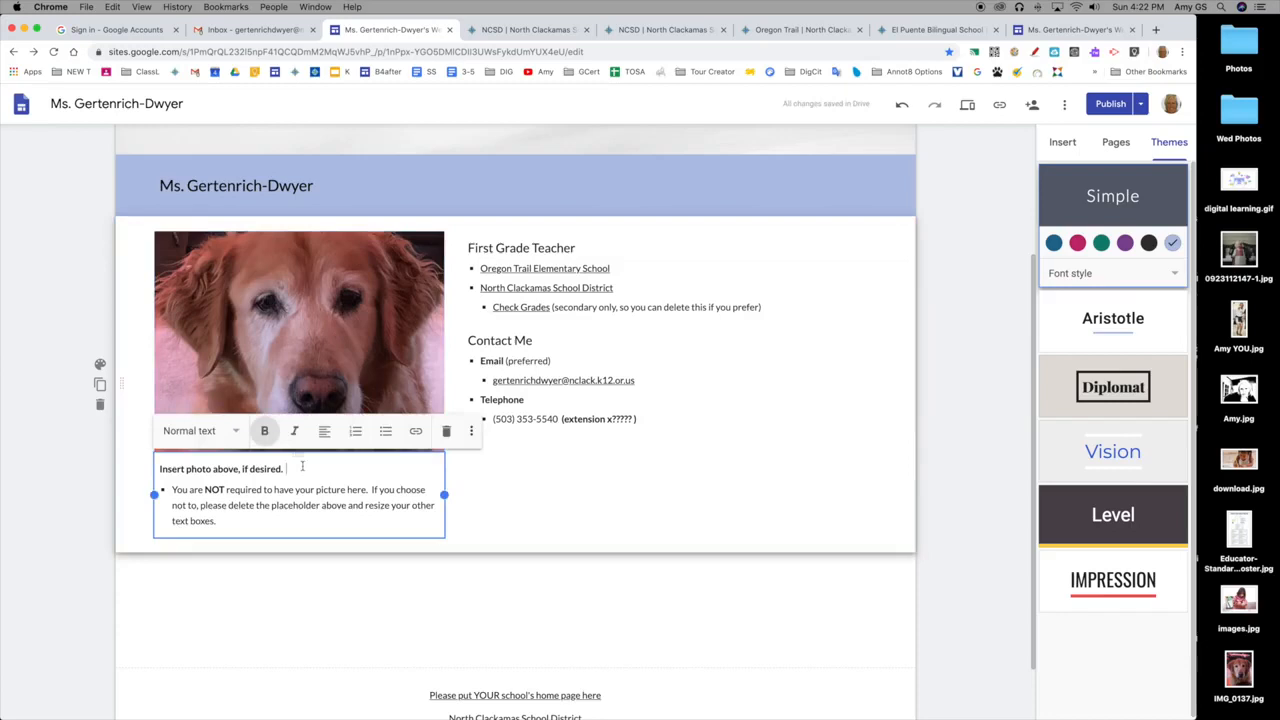
{"action": "left_click", "coordinate": [447, 432]}
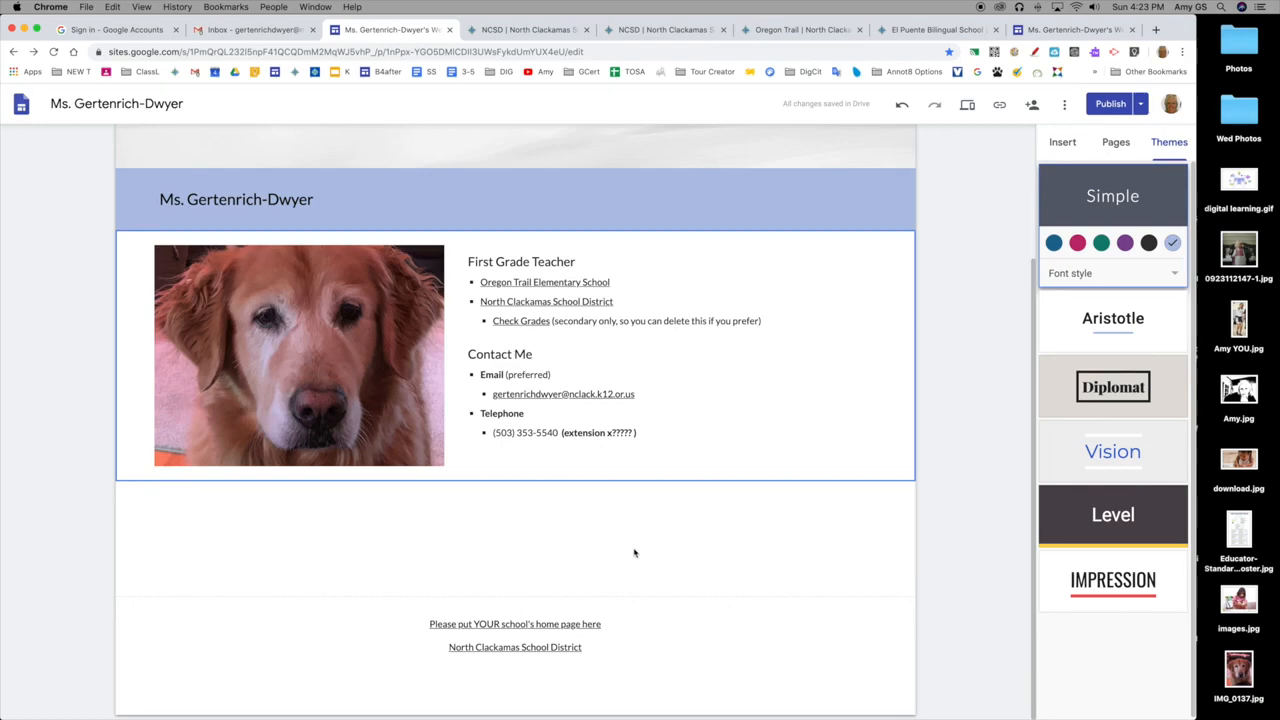
Copy the linked text "Oregon Trail Elementary School" from the list under First Grade Teacher.
{"action": "mouse_move", "coordinate": [544, 640]}
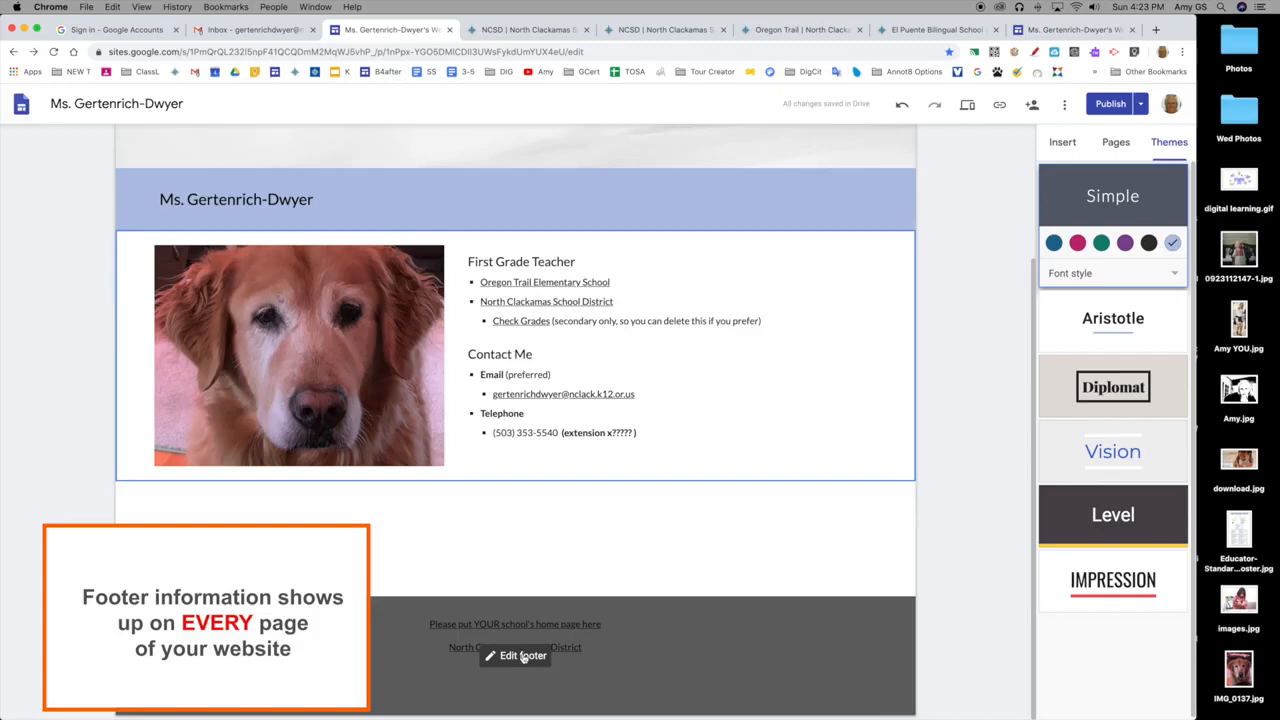
{"action": "left_click", "coordinate": [518, 660]}
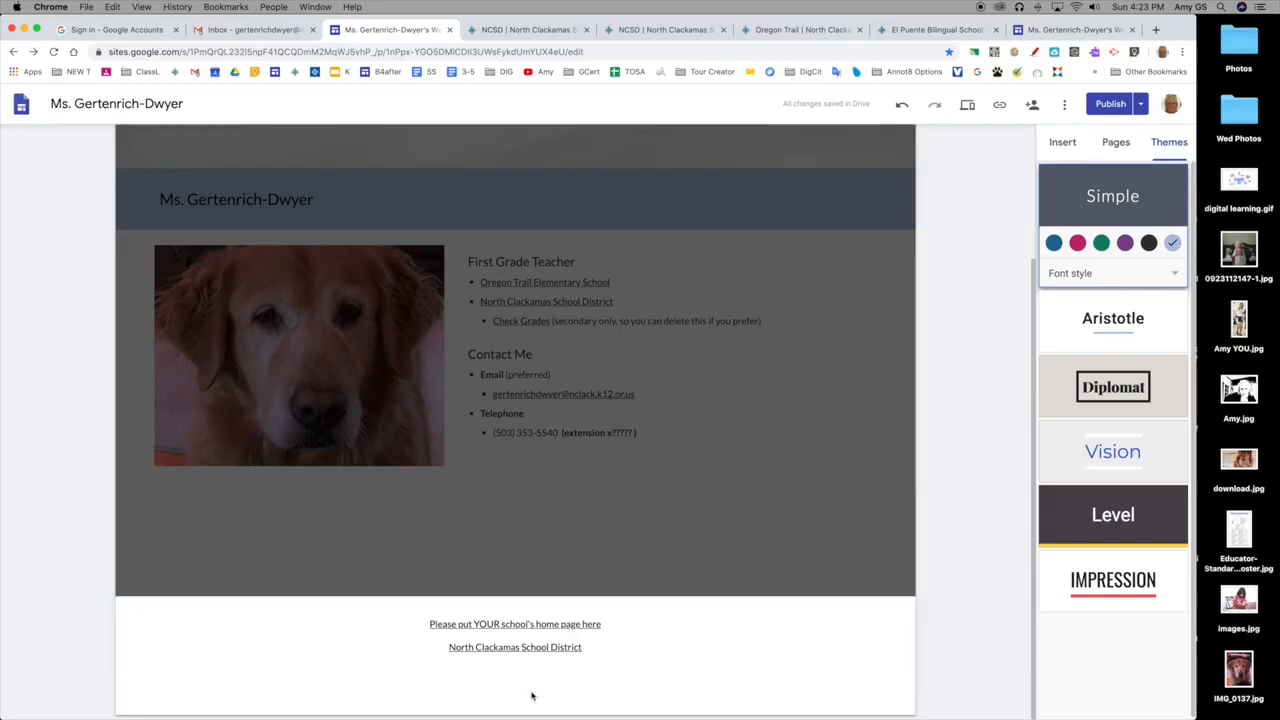
{"action": "scroll", "coordinate": [618, 453], "scroll_direction": "up", "scroll_amount": 2}
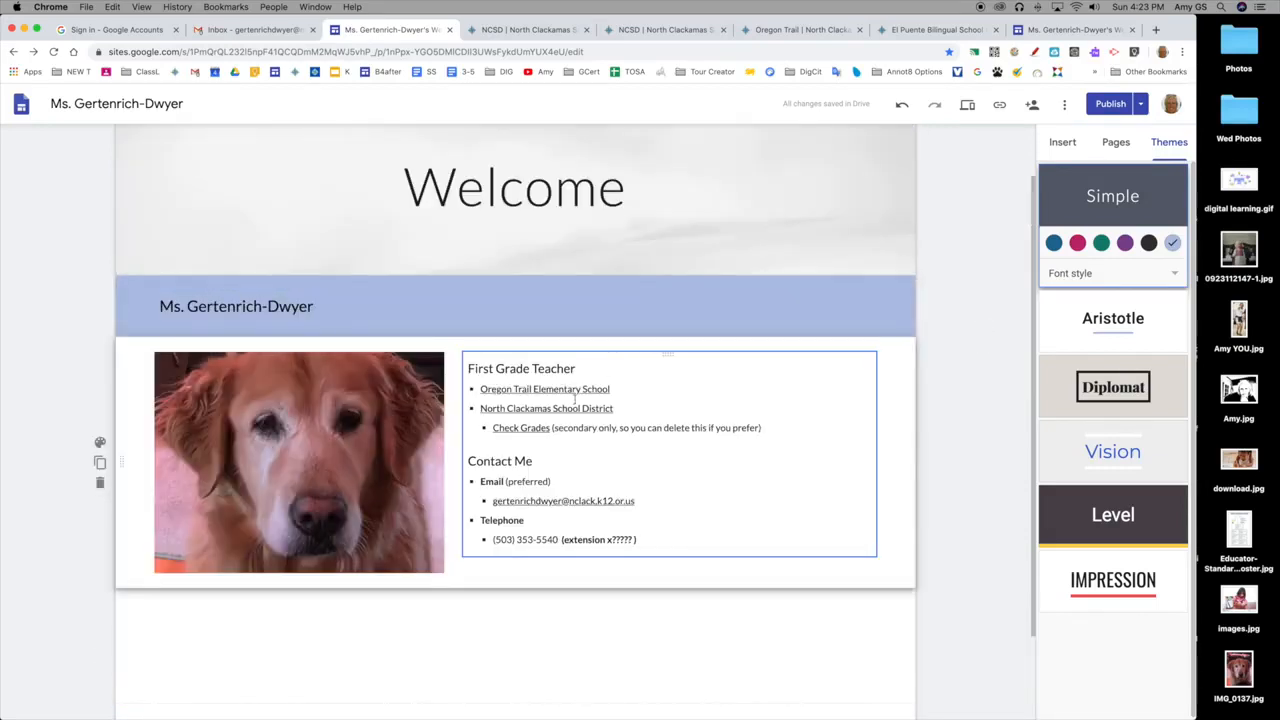
{"action": "left_click_drag", "start_coordinate": [613, 388], "coordinate": [479, 389]}
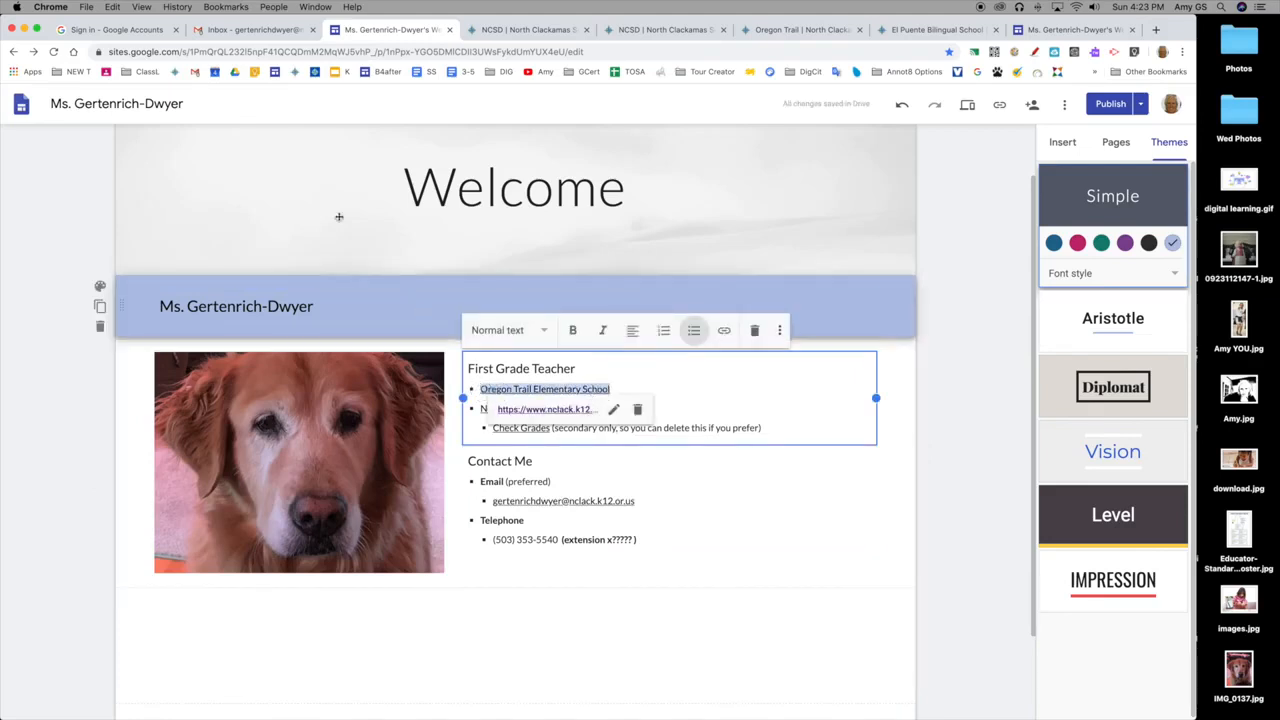
{"action": "left_click", "coordinate": [113, 7]}
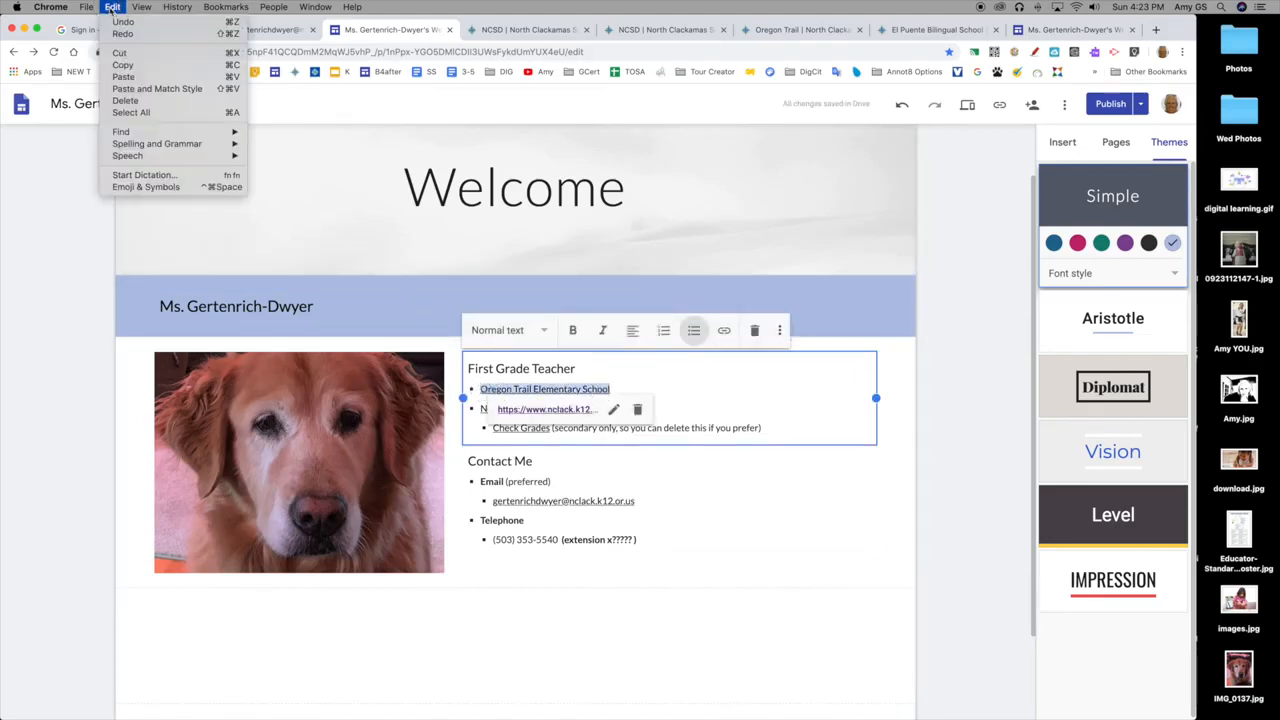
{"action": "left_click", "coordinate": [133, 66]}
Replace the "Please put YOUR school's home page here" placeholder in the footer with the copied Oregon Trail Elementary School link.
{"action": "scroll", "coordinate": [519, 283], "scroll_direction": "down", "scroll_amount": 2}
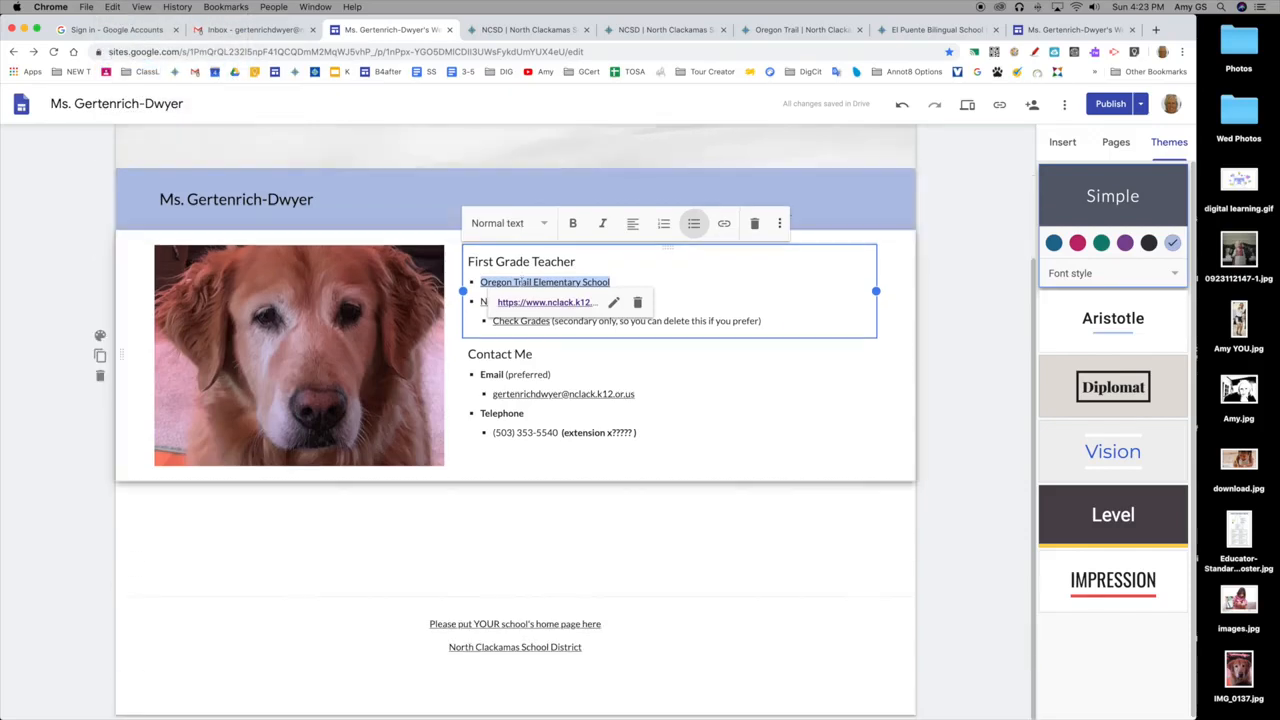
{"action": "mouse_move", "coordinate": [538, 618]}
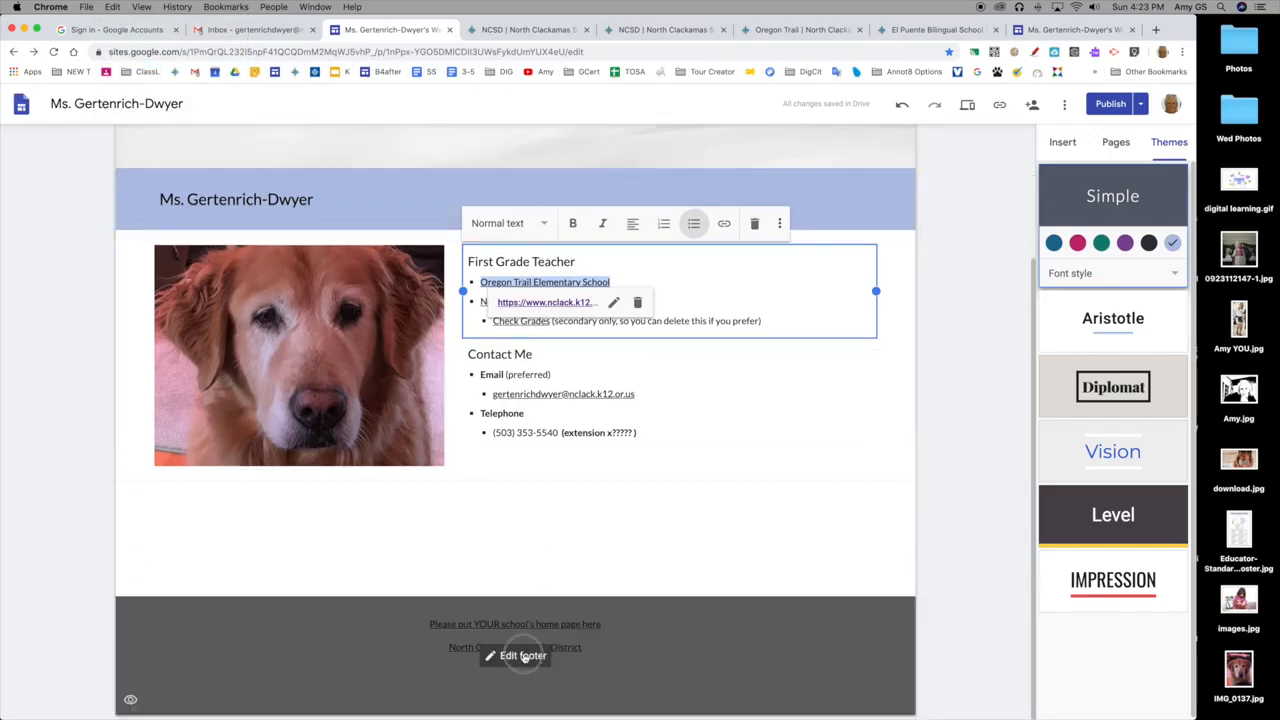
{"action": "left_click", "coordinate": [524, 655]}
{"action": "left_click_drag", "start_coordinate": [601, 624], "coordinate": [418, 624]}
{"action": "key", "text": "cmd+v"}
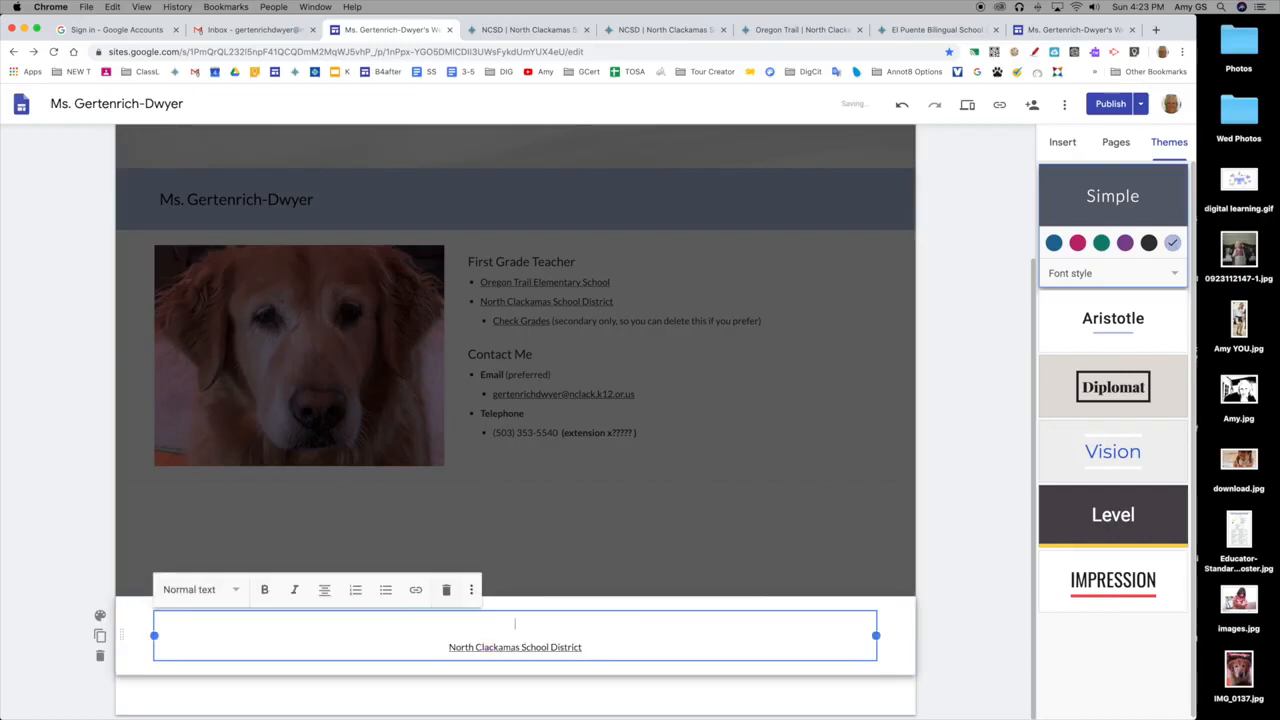
{"action": "left_click", "coordinate": [113, 7]}
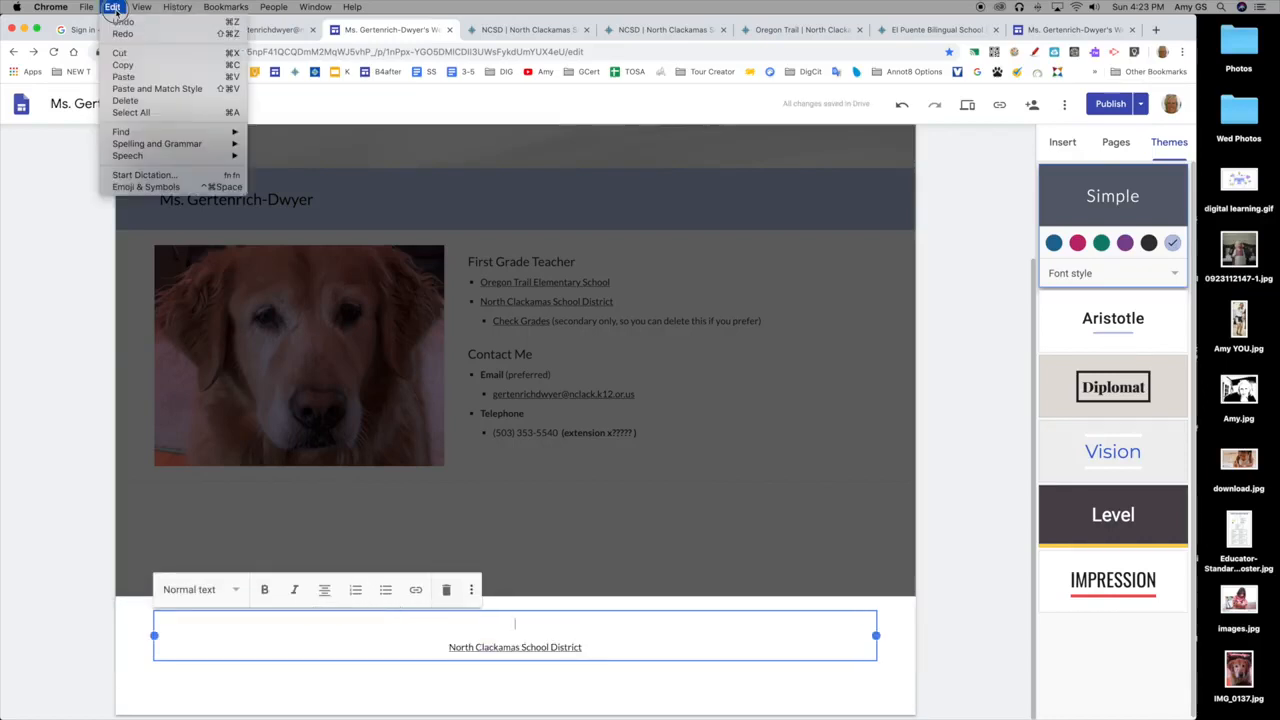
{"action": "left_click", "coordinate": [149, 77]}
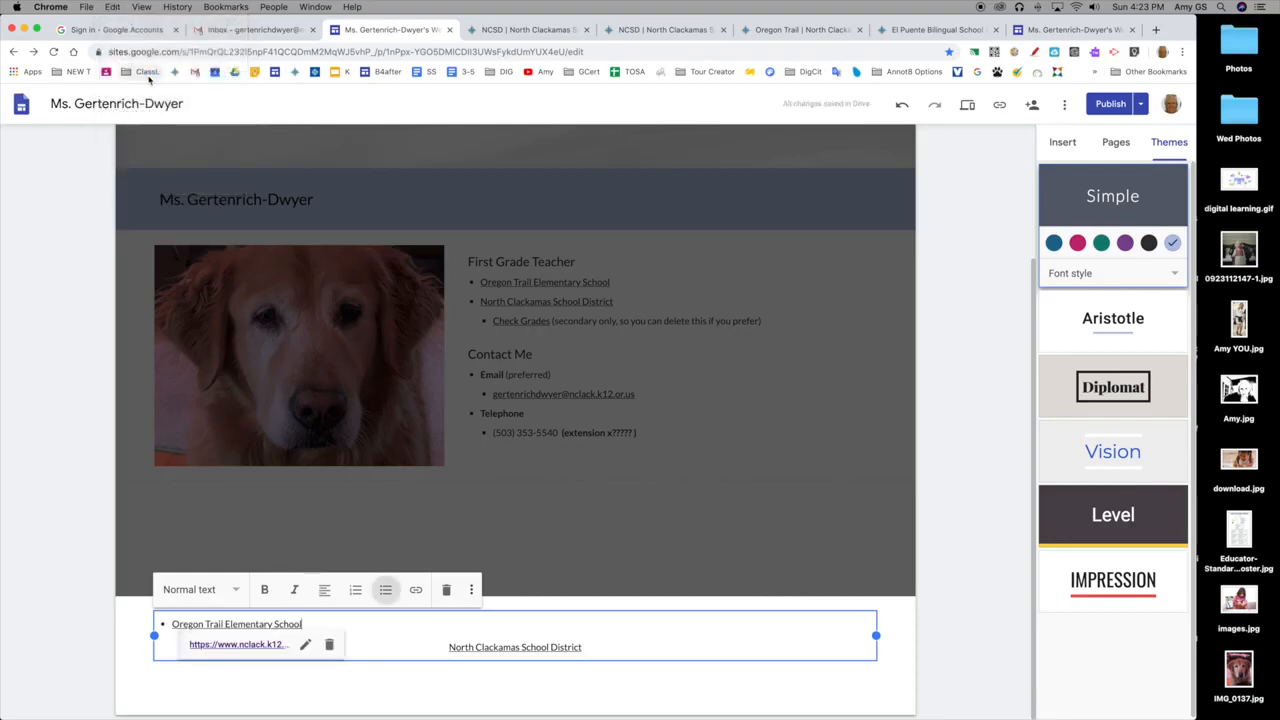